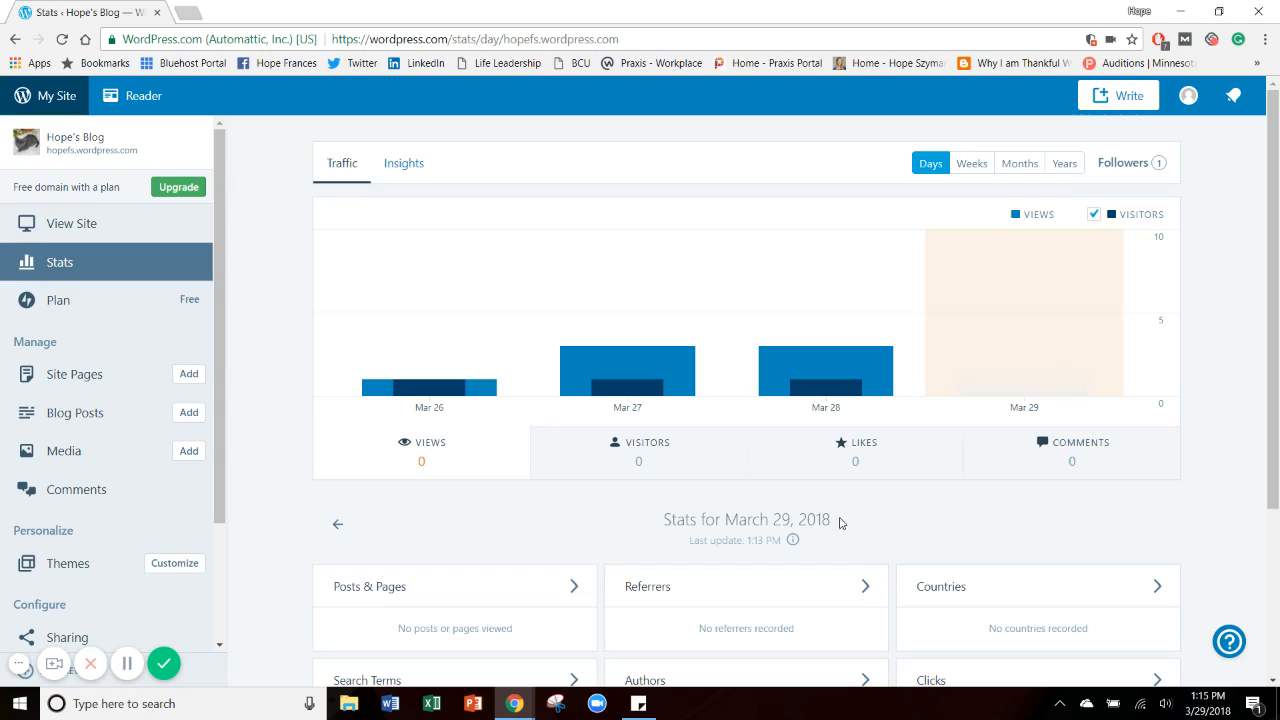
Open the published Contact Me page for editing from the site's pages.
{"action": "left_click", "coordinate": [74, 385]}
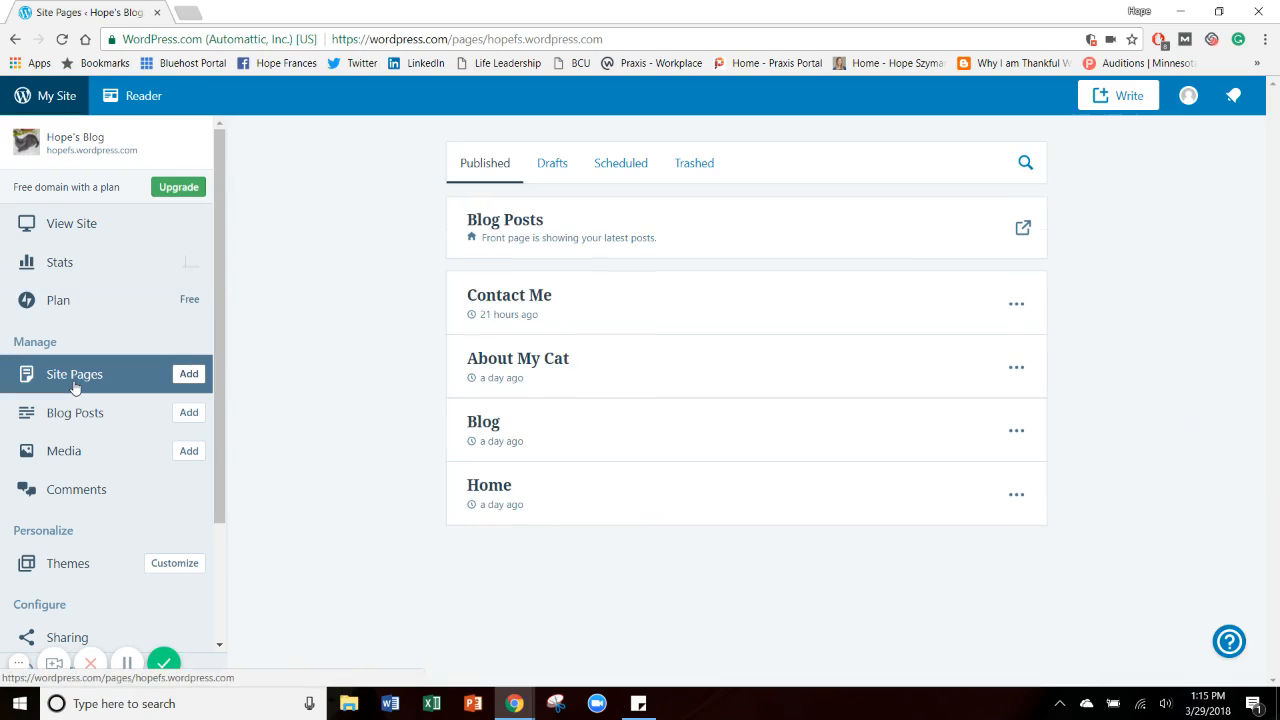
{"action": "left_click", "coordinate": [1020, 306]}
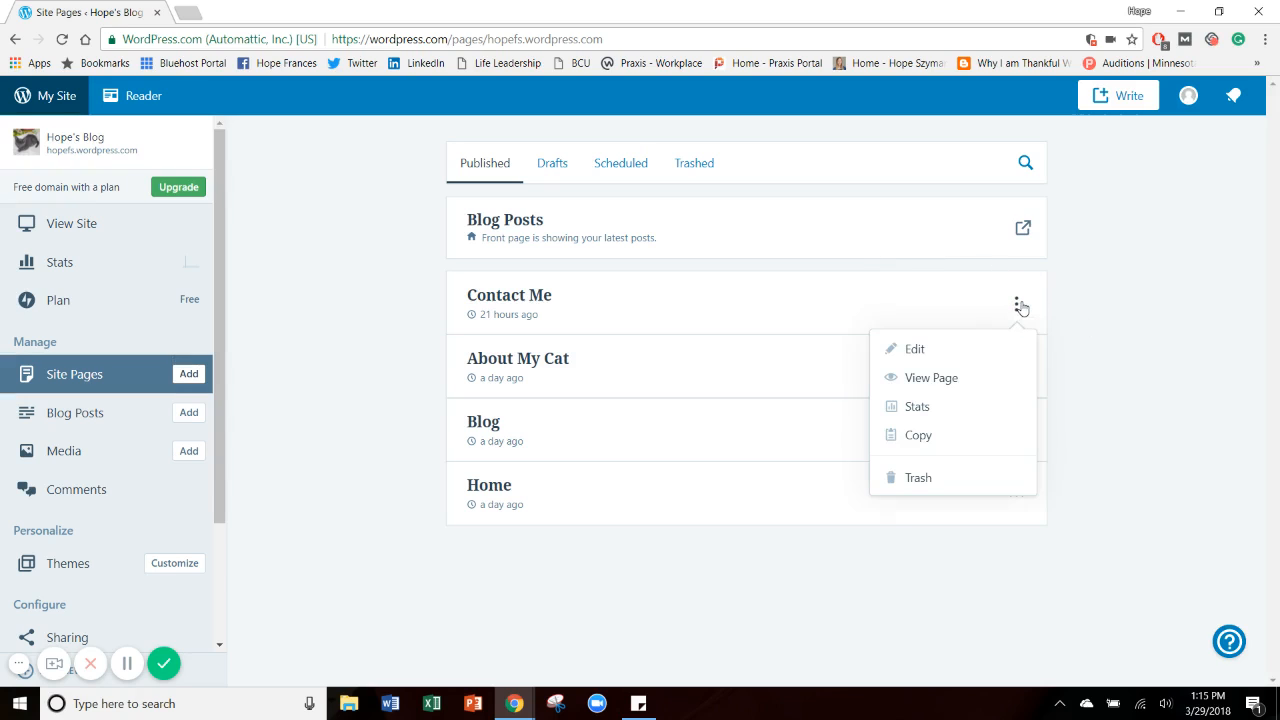
{"action": "left_click", "coordinate": [933, 361]}
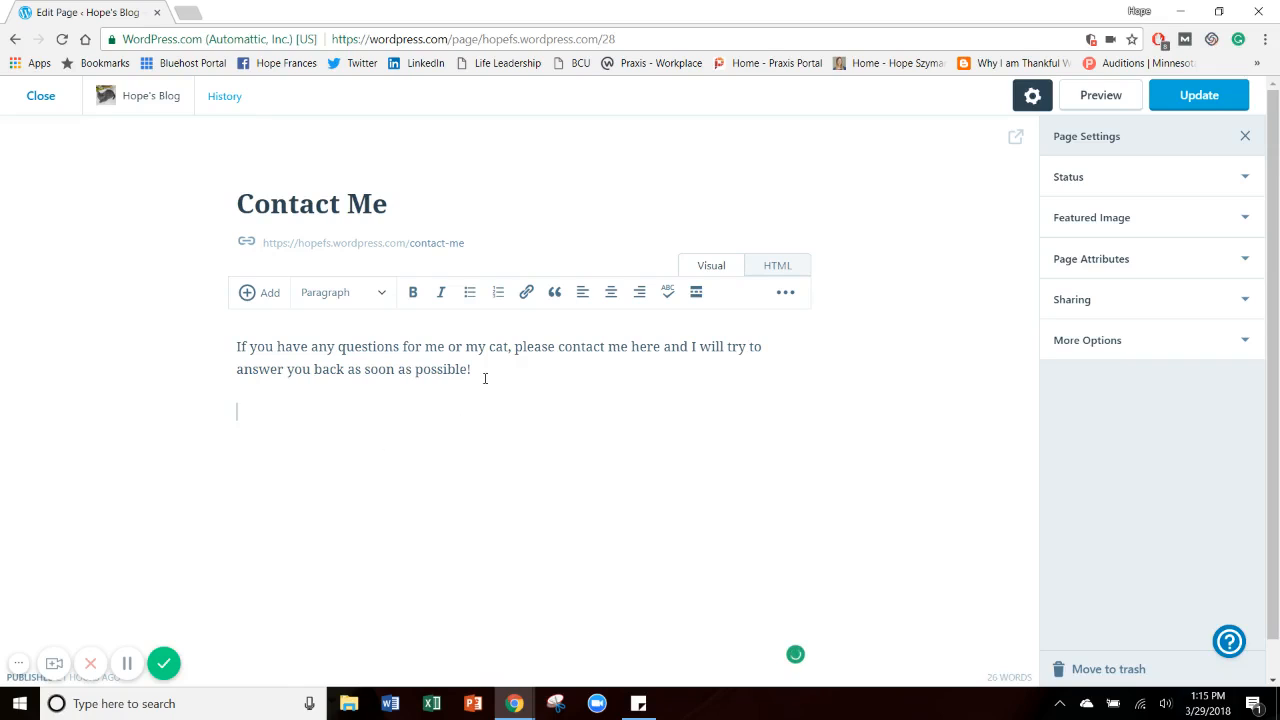
Start adding a contact form on the empty line below the Contact Me page's introductory paragraph.
{"action": "left_click", "coordinate": [246, 413]}
{"action": "left_click", "coordinate": [263, 297]}
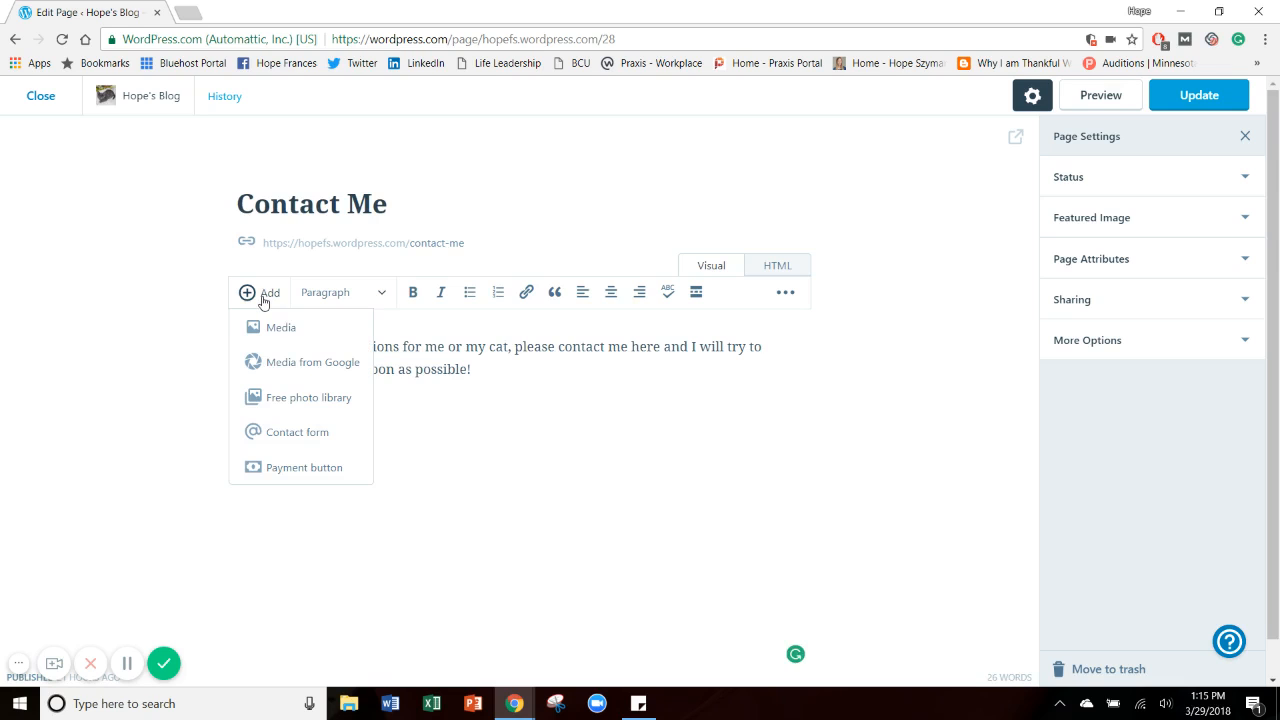
{"action": "left_click", "coordinate": [292, 432]}
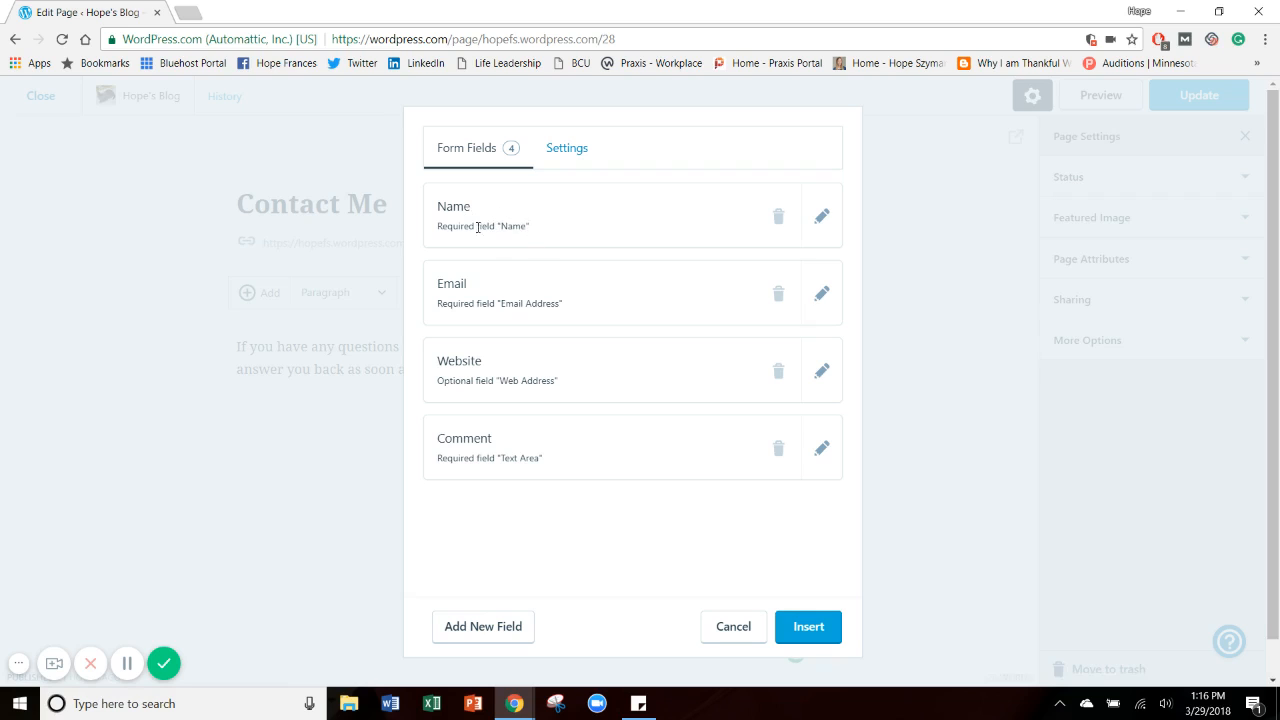
Try making the contact form's Name field optional, restore it to required, and collapse its settings.
{"action": "left_click", "coordinate": [822, 216]}
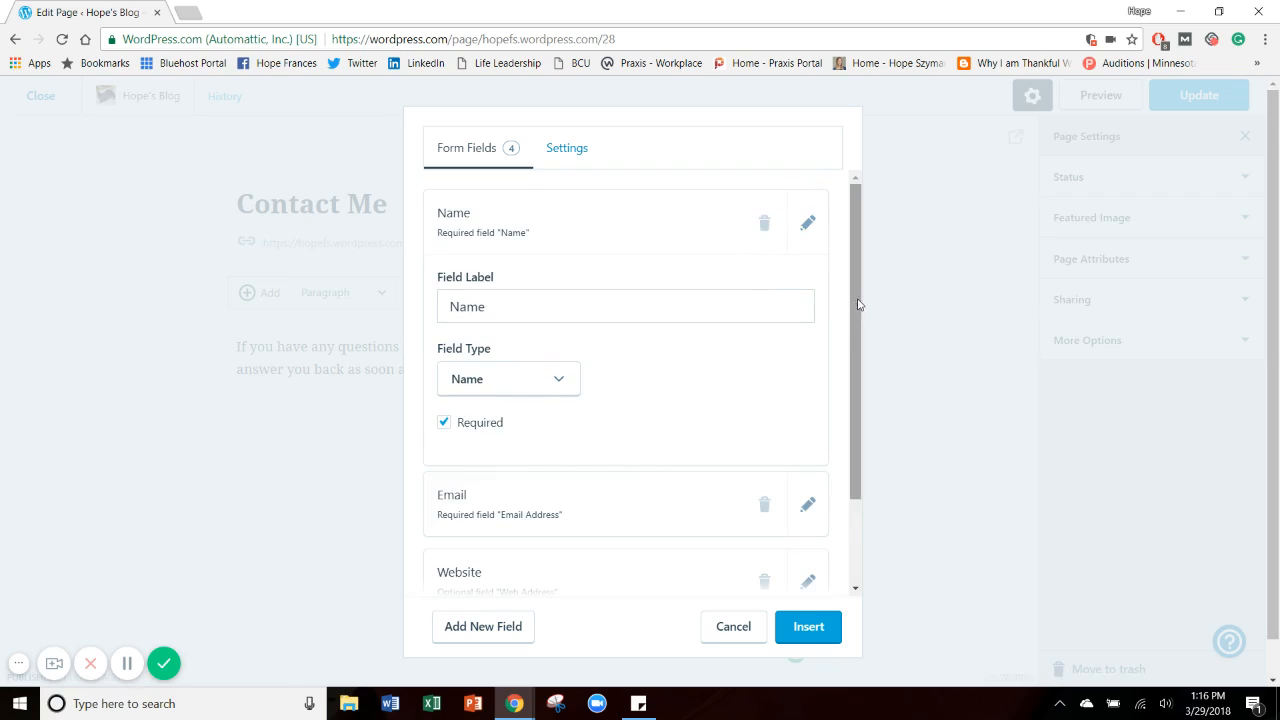
{"action": "left_click_drag", "start_coordinate": [857, 248], "coordinate": [860, 214]}
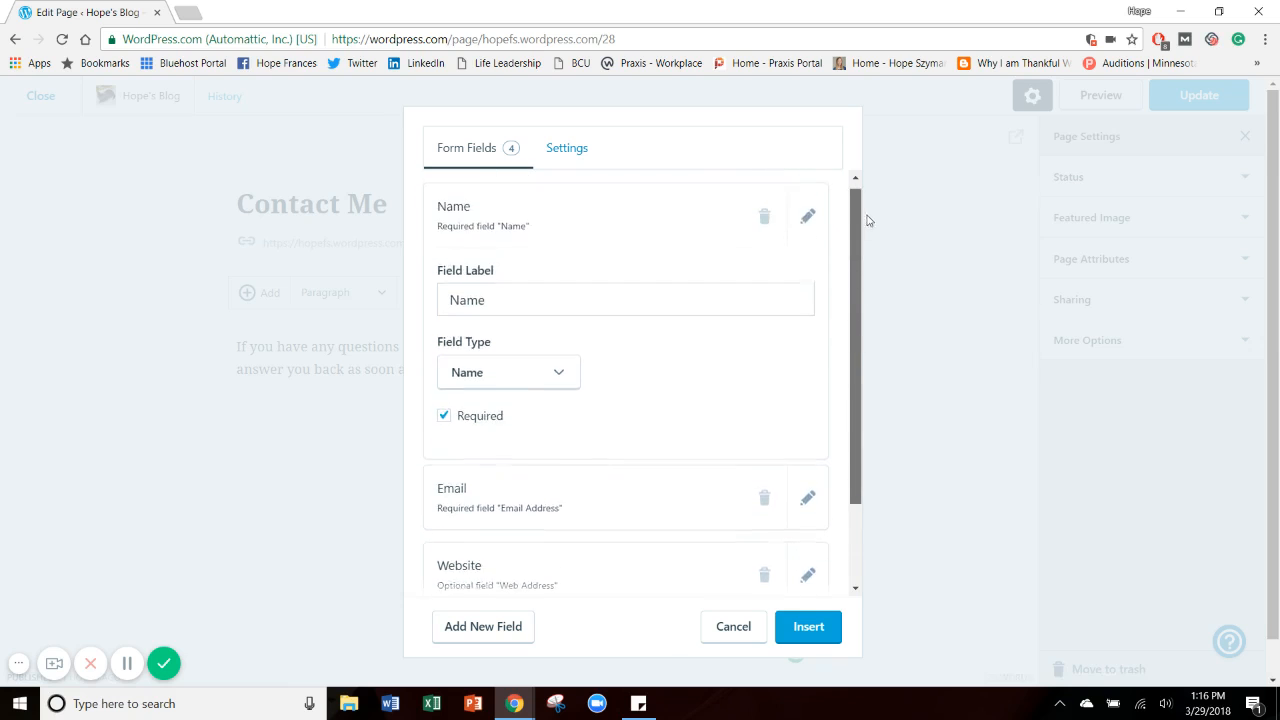
{"action": "left_click", "coordinate": [462, 426]}
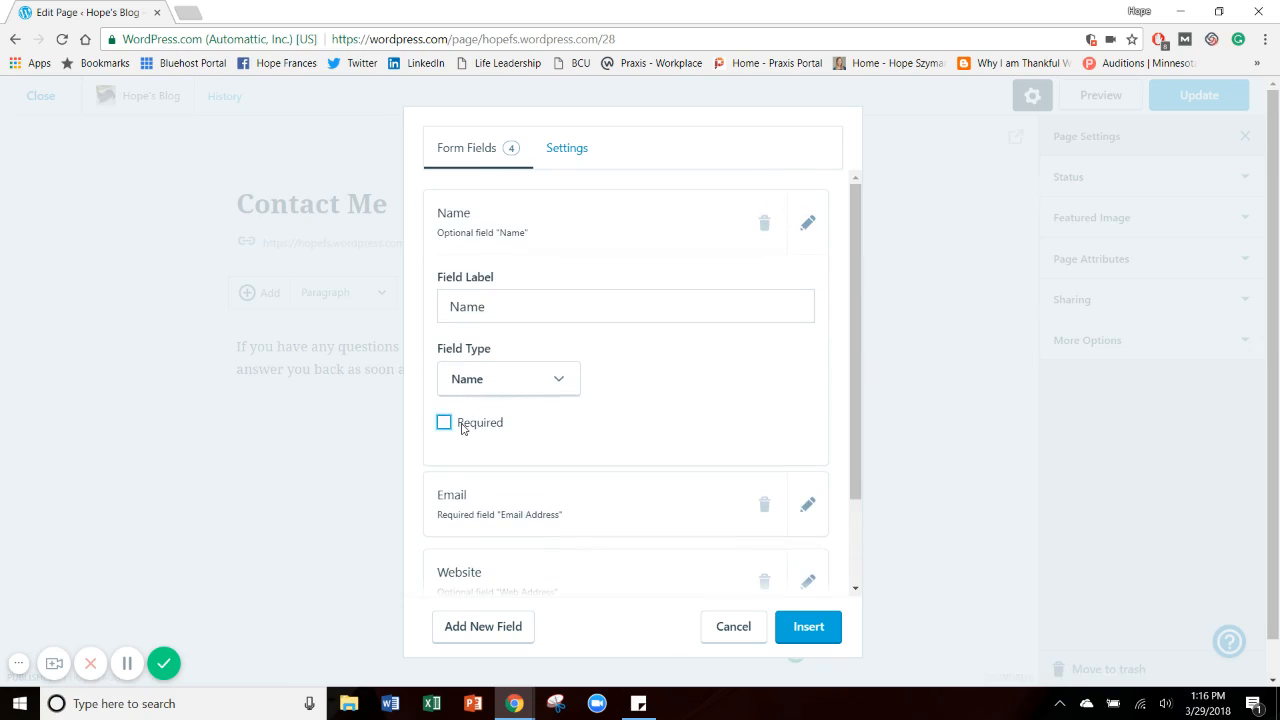
{"action": "left_click", "coordinate": [462, 426]}
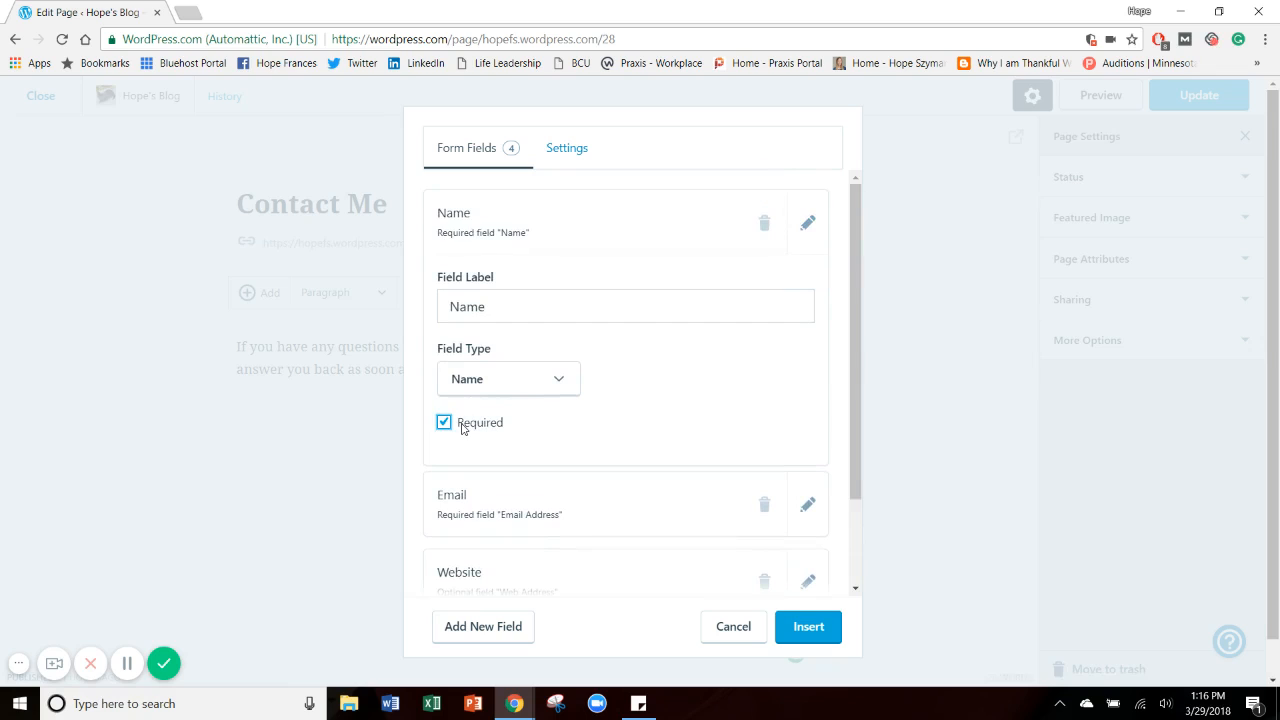
{"action": "left_click", "coordinate": [807, 220]}
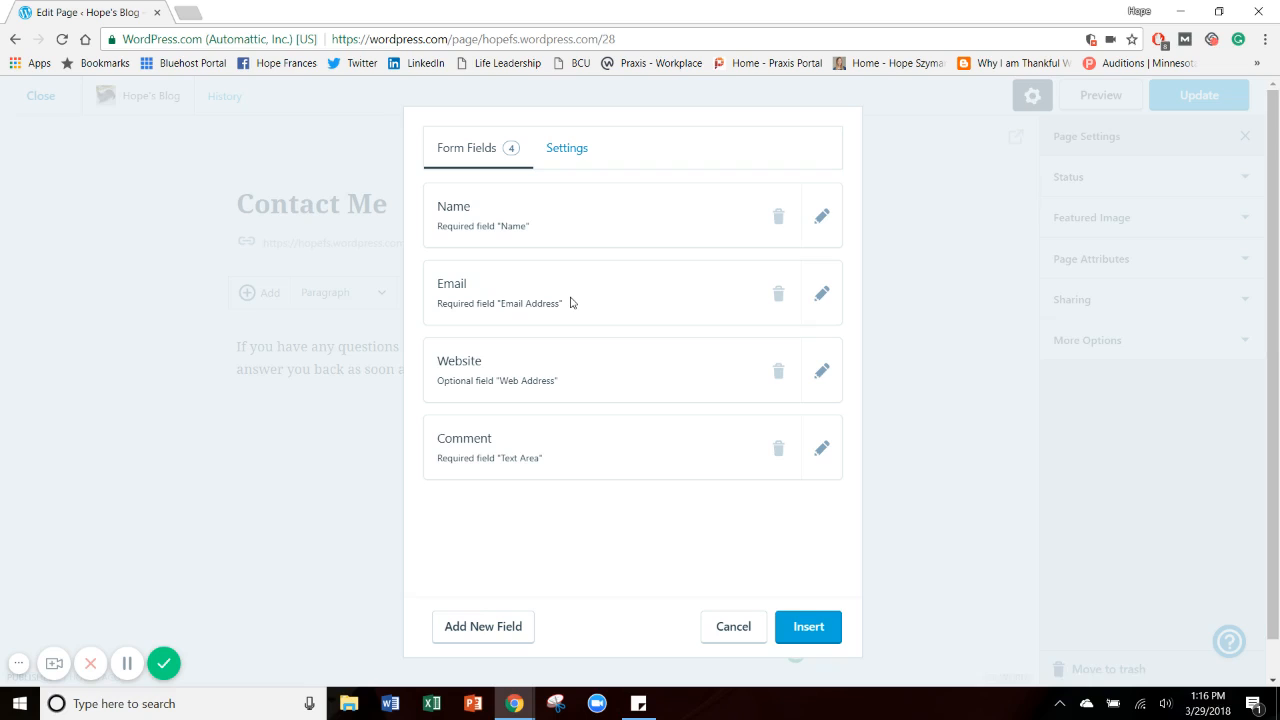
Remove the Website field from the contact form and insert the form into the page.
{"action": "left_click", "coordinate": [782, 371]}
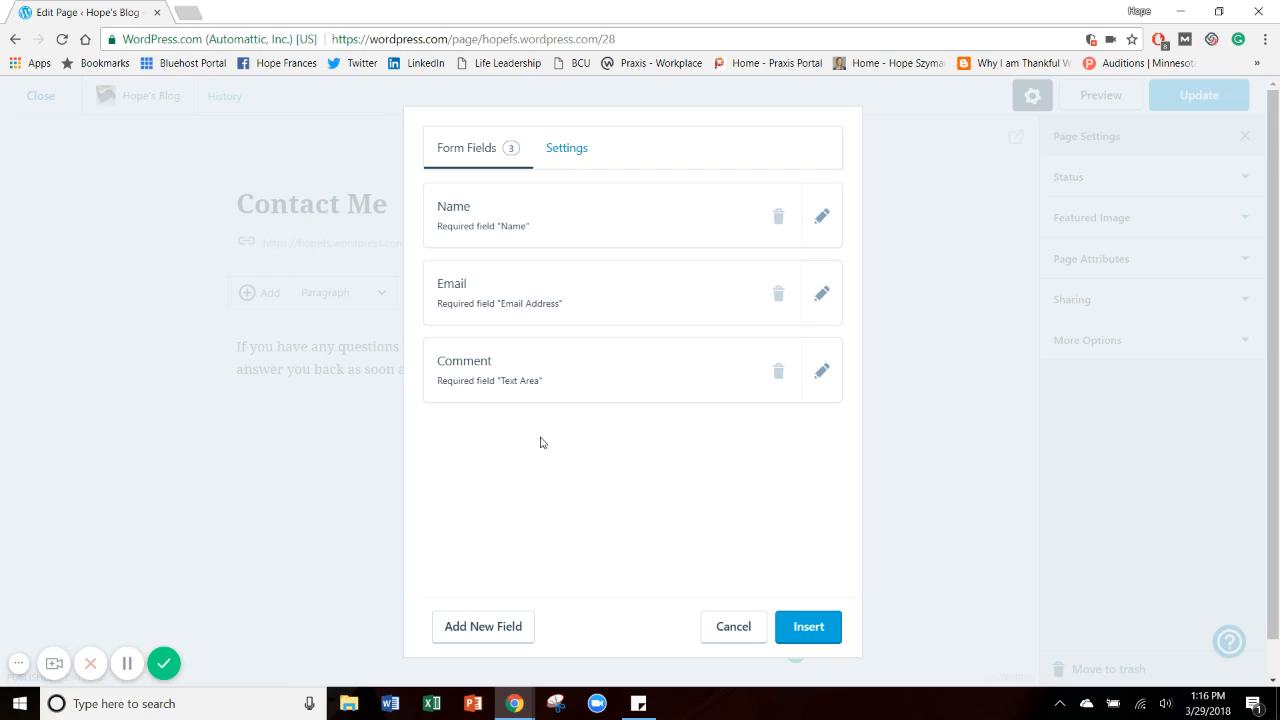
{"action": "left_click", "coordinate": [820, 633]}
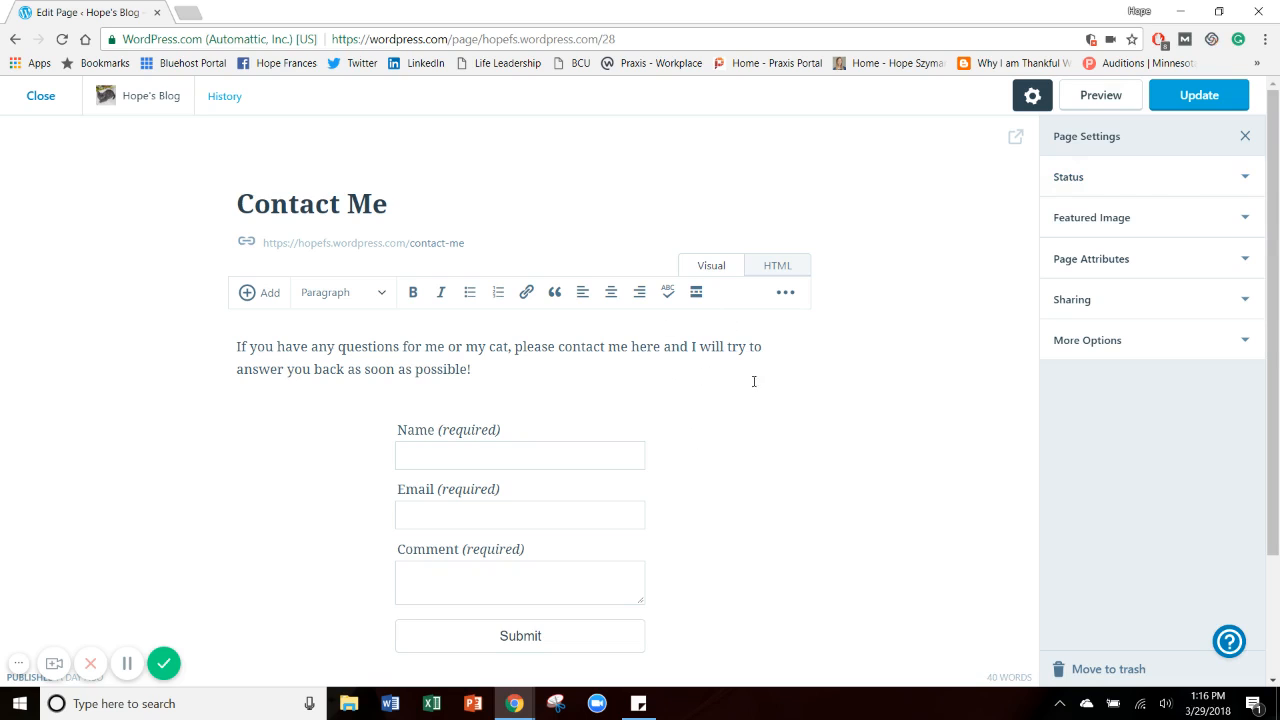
Upload 100_5895.JPG from the WP Tutorial Pics folder to the media library while choosing the page's featured image.
{"action": "left_click", "coordinate": [1172, 220]}
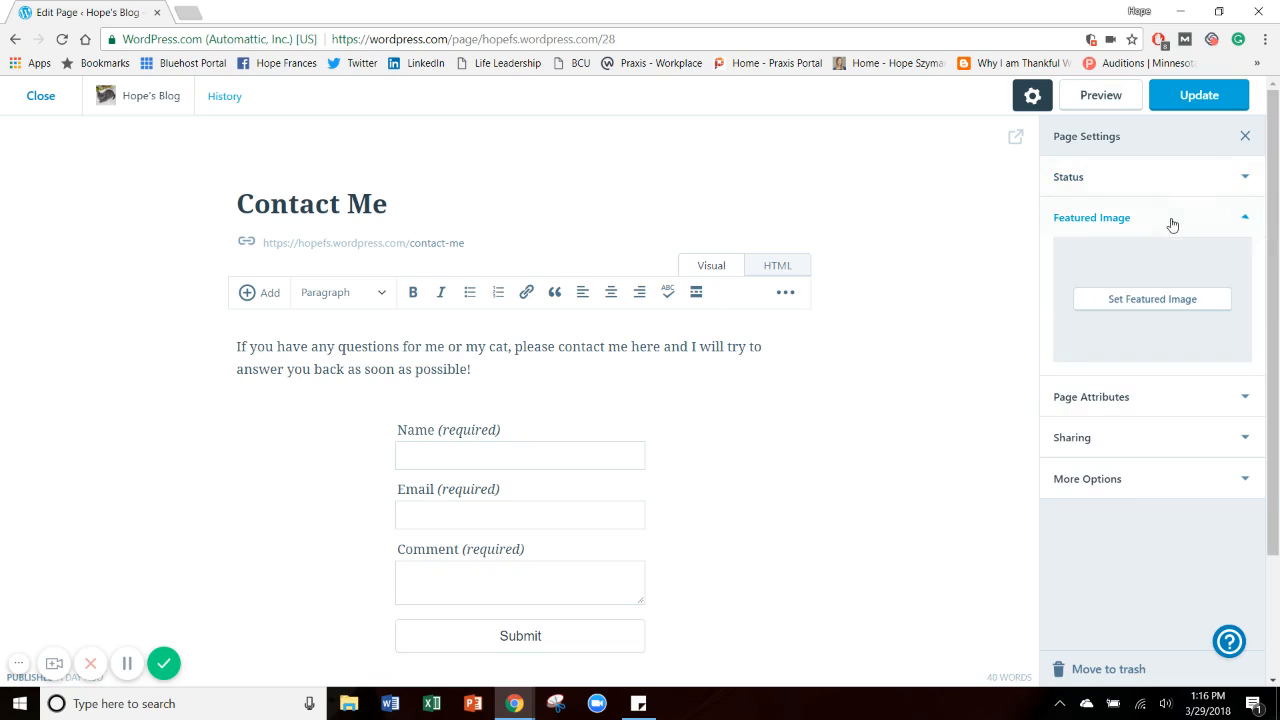
{"action": "left_click", "coordinate": [1152, 298]}
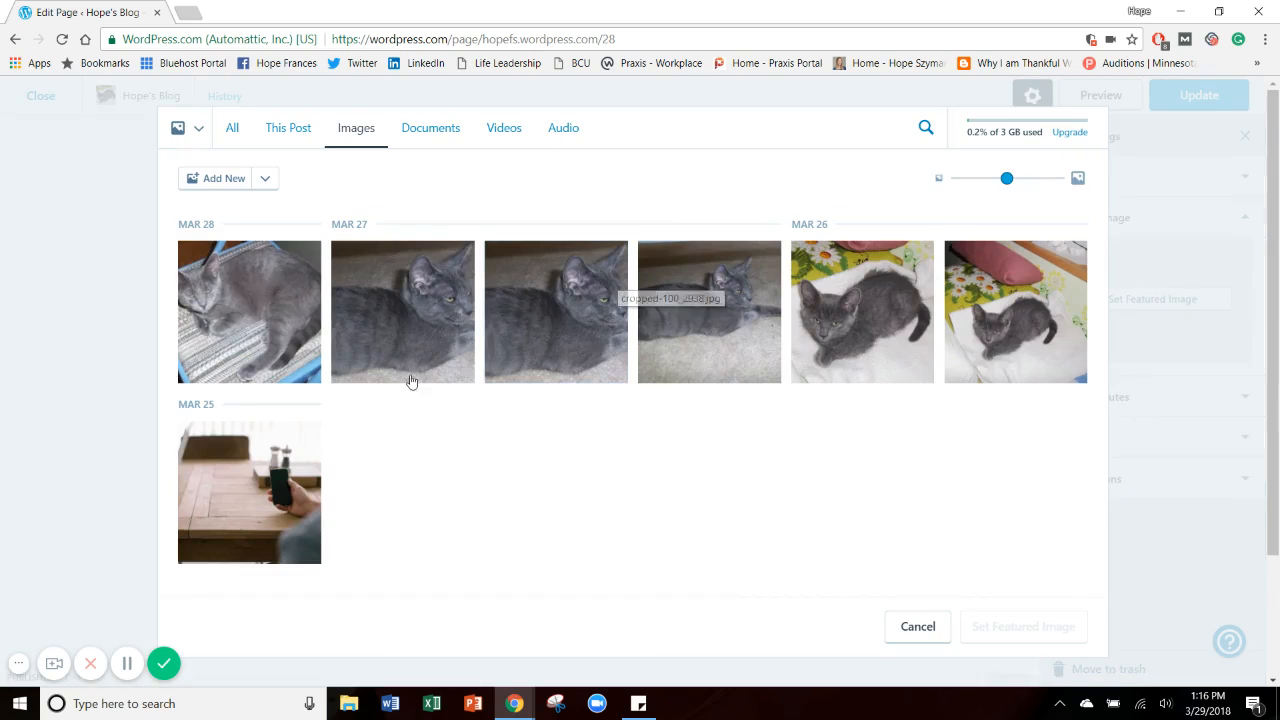
{"action": "left_click", "coordinate": [223, 179]}
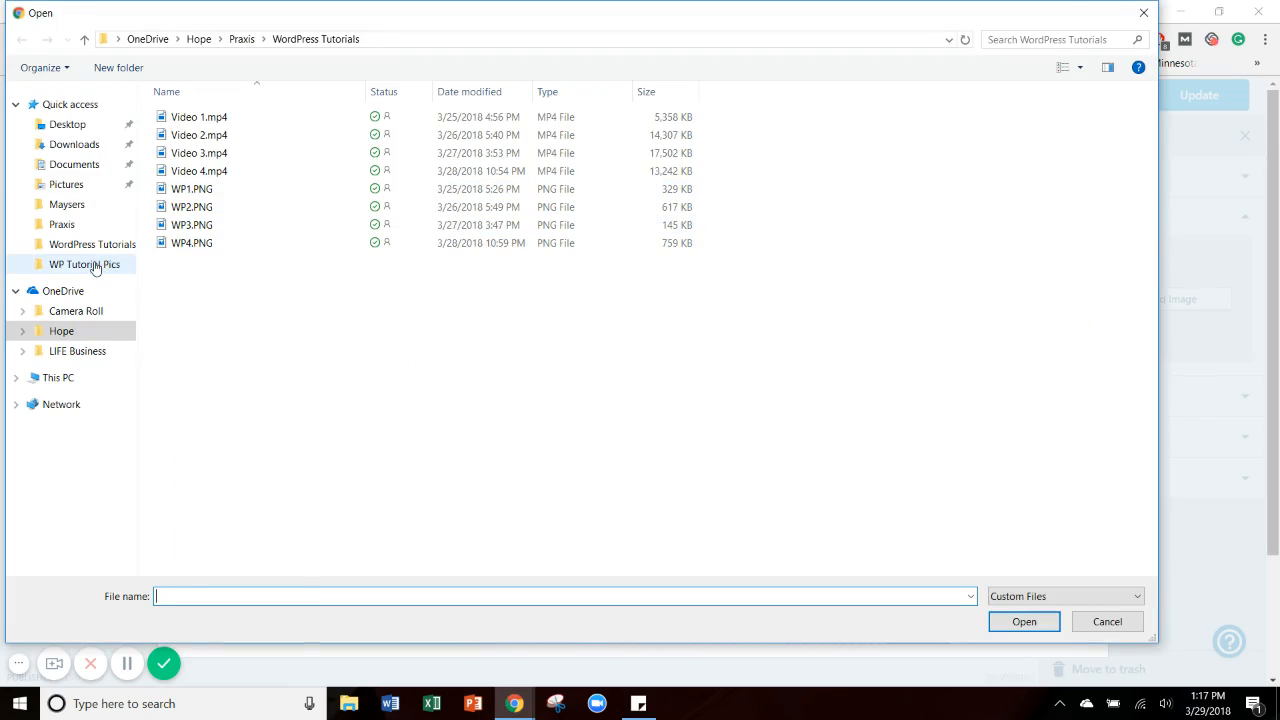
{"action": "left_click", "coordinate": [95, 265]}
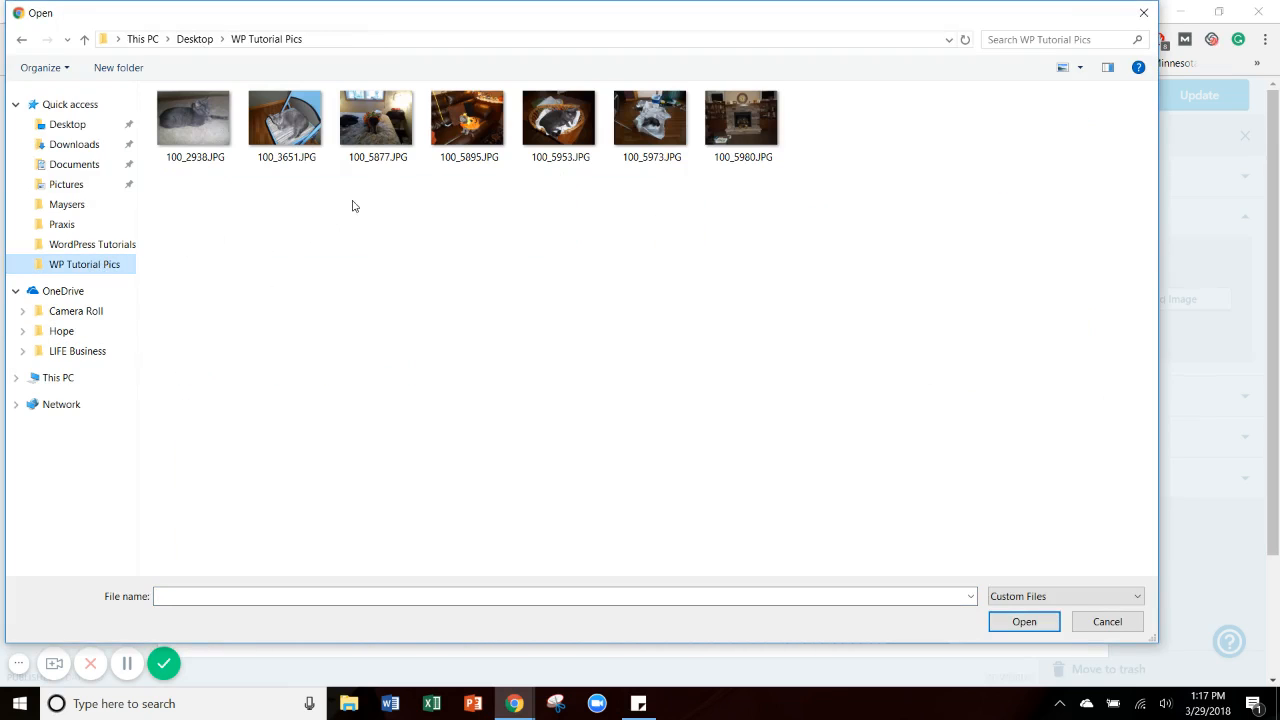
{"action": "left_click", "coordinate": [467, 127]}
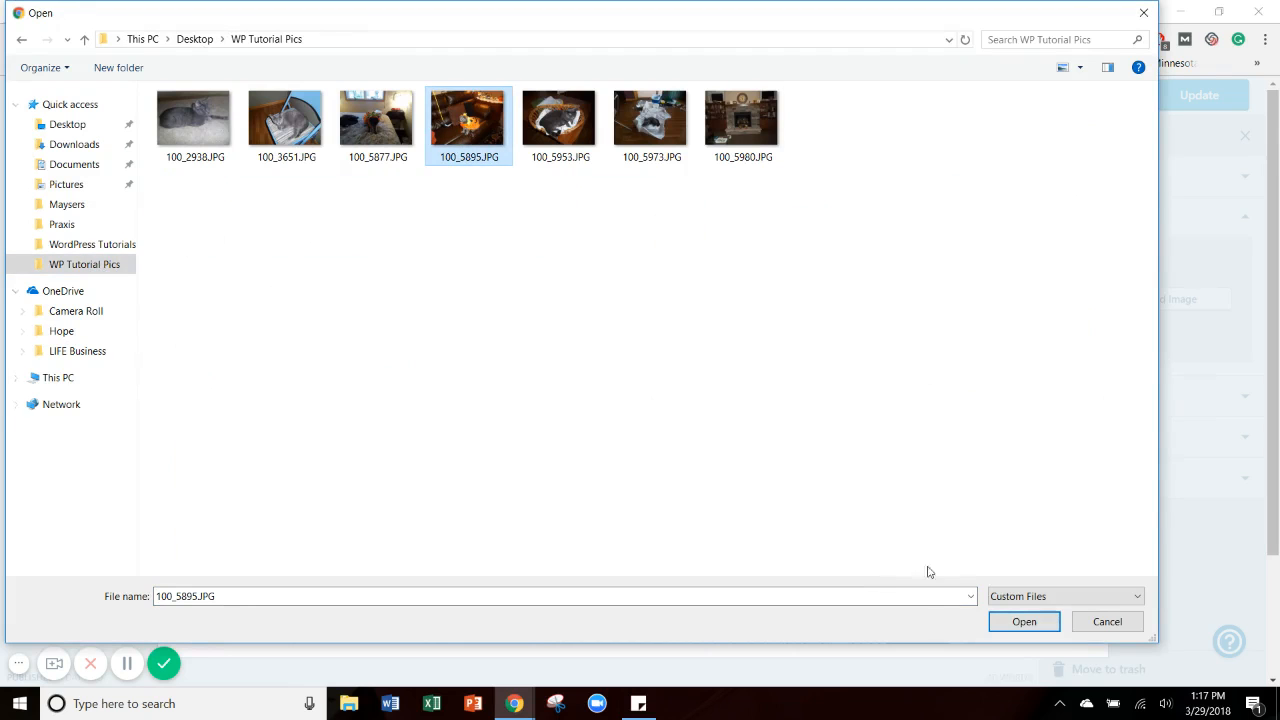
{"action": "left_click", "coordinate": [1005, 620]}
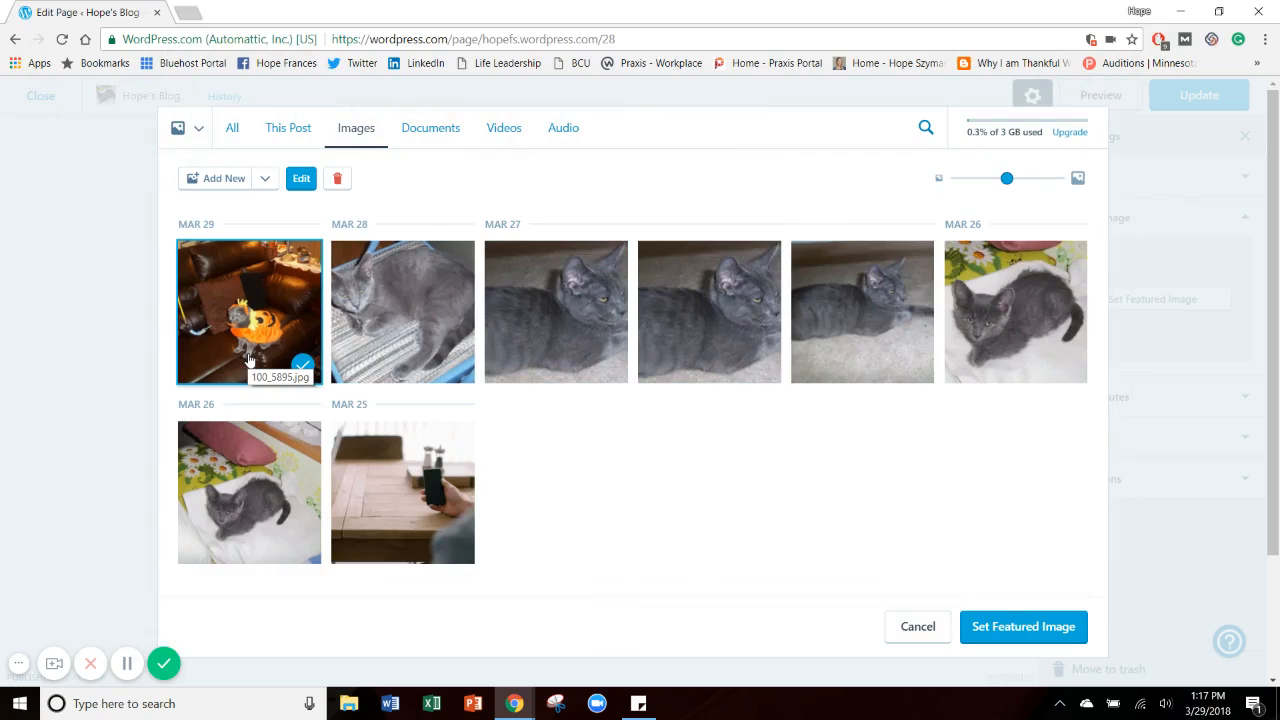
Crop the uploaded photo closely around the costumed cat and set it as the page's featured image.
{"action": "left_click", "coordinate": [301, 178]}
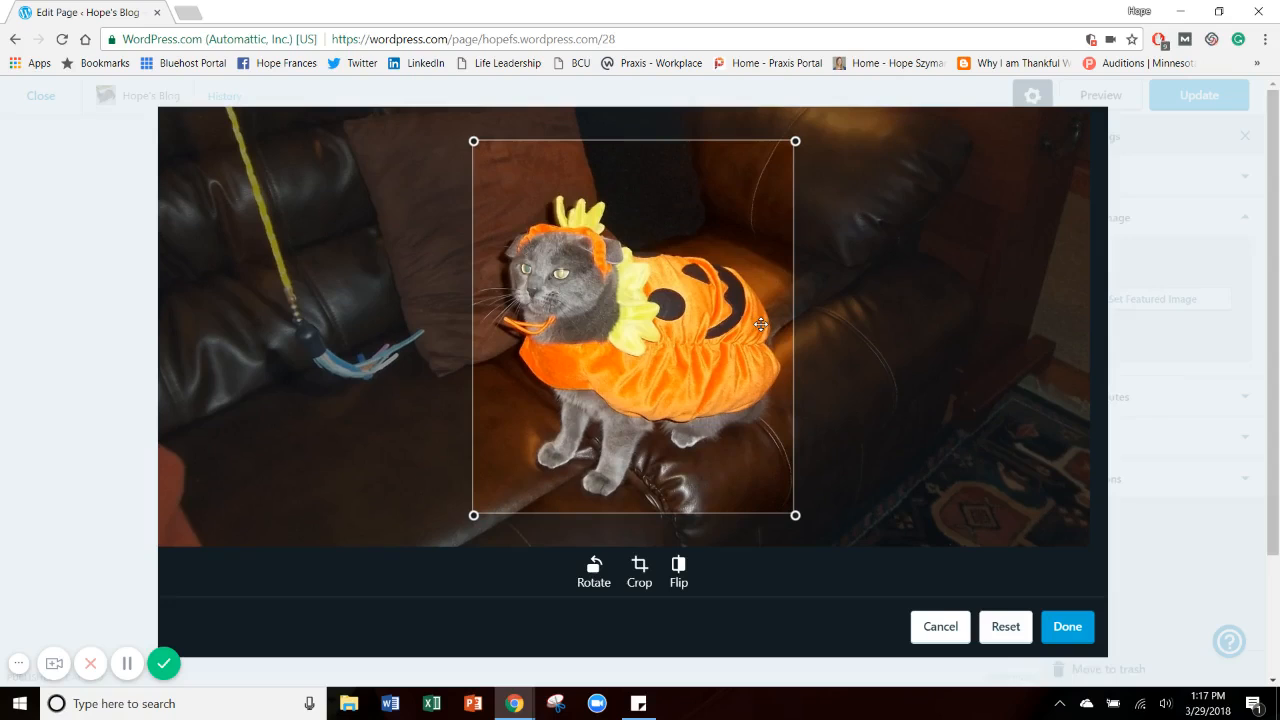
{"action": "left_click", "coordinate": [1066, 627]}
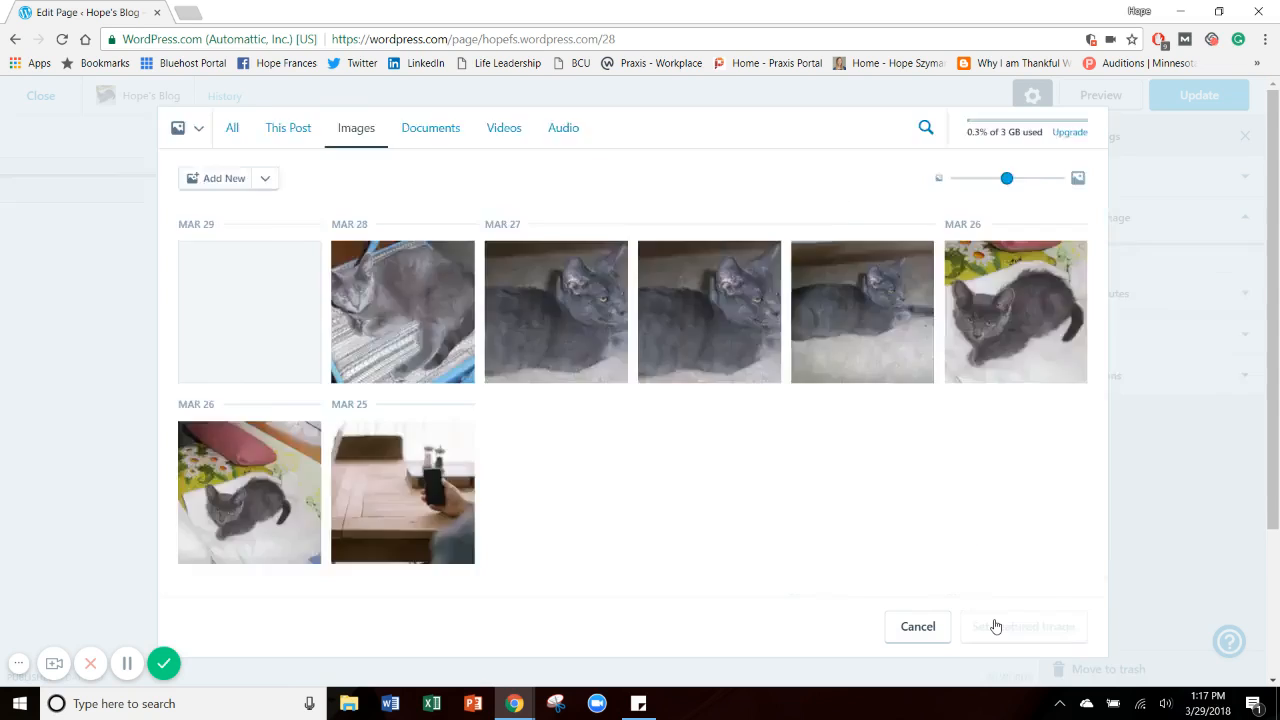
{"action": "left_click", "coordinate": [995, 626]}
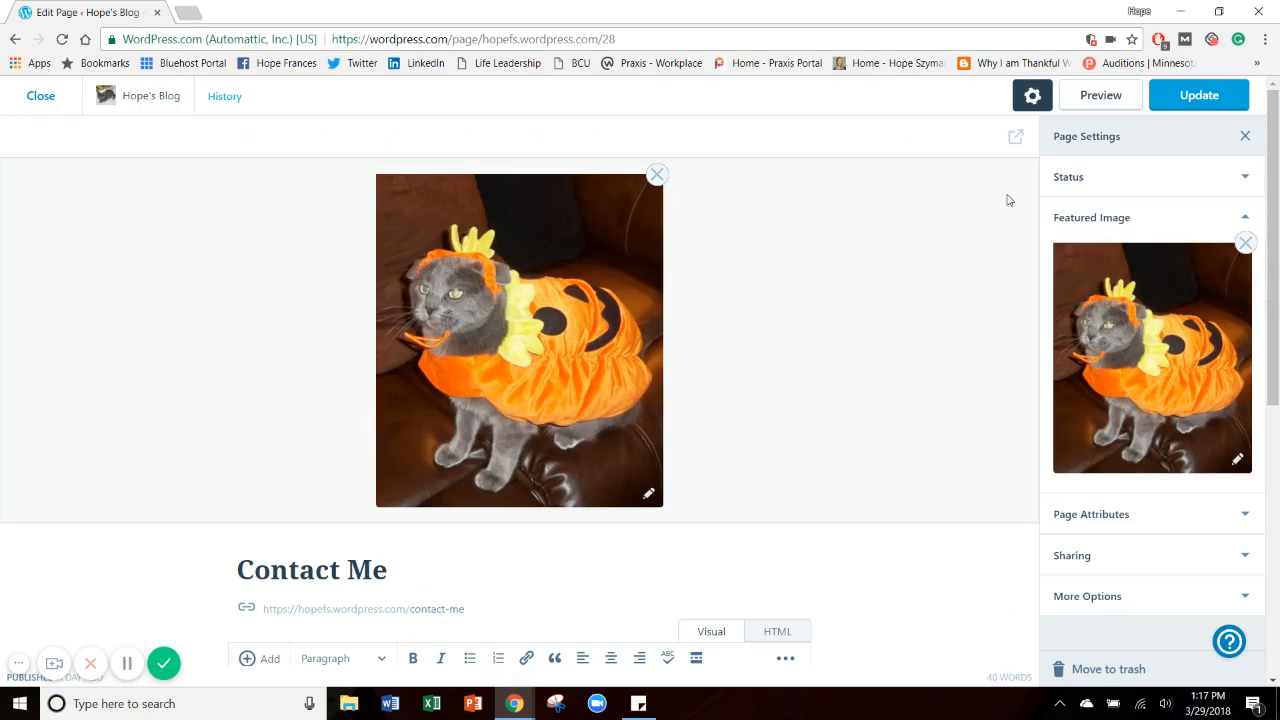
Update the published Contact Me page and close the editor.
{"action": "left_click", "coordinate": [1200, 112]}
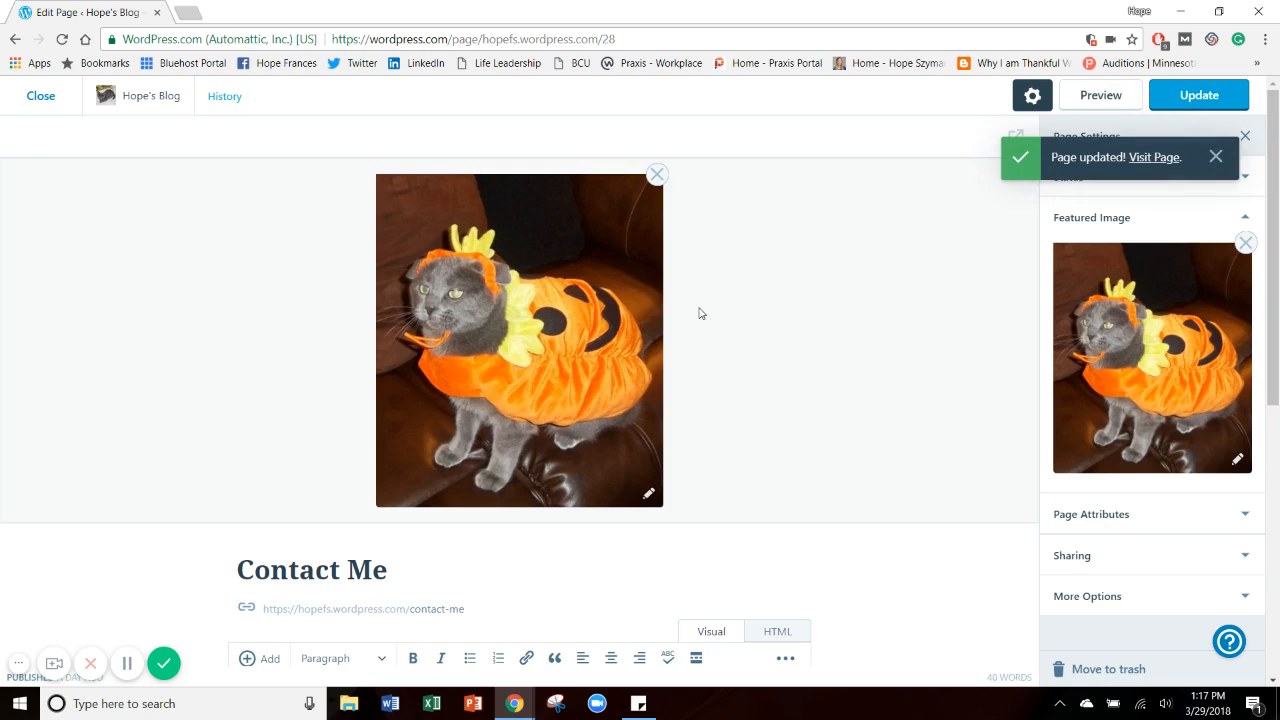
{"action": "left_click", "coordinate": [42, 96]}
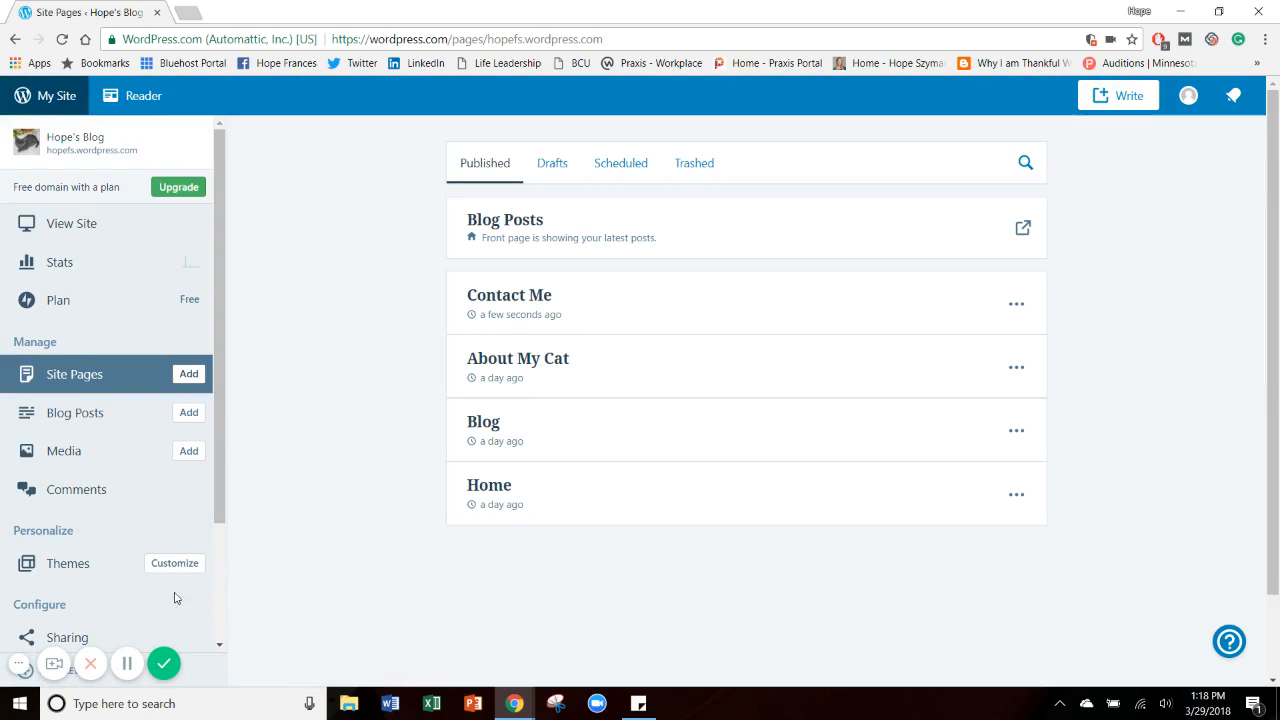
Create a new site menu named Main Menu in the theme customizer and assign it to the Header location.
{"action": "left_click", "coordinate": [157, 565]}
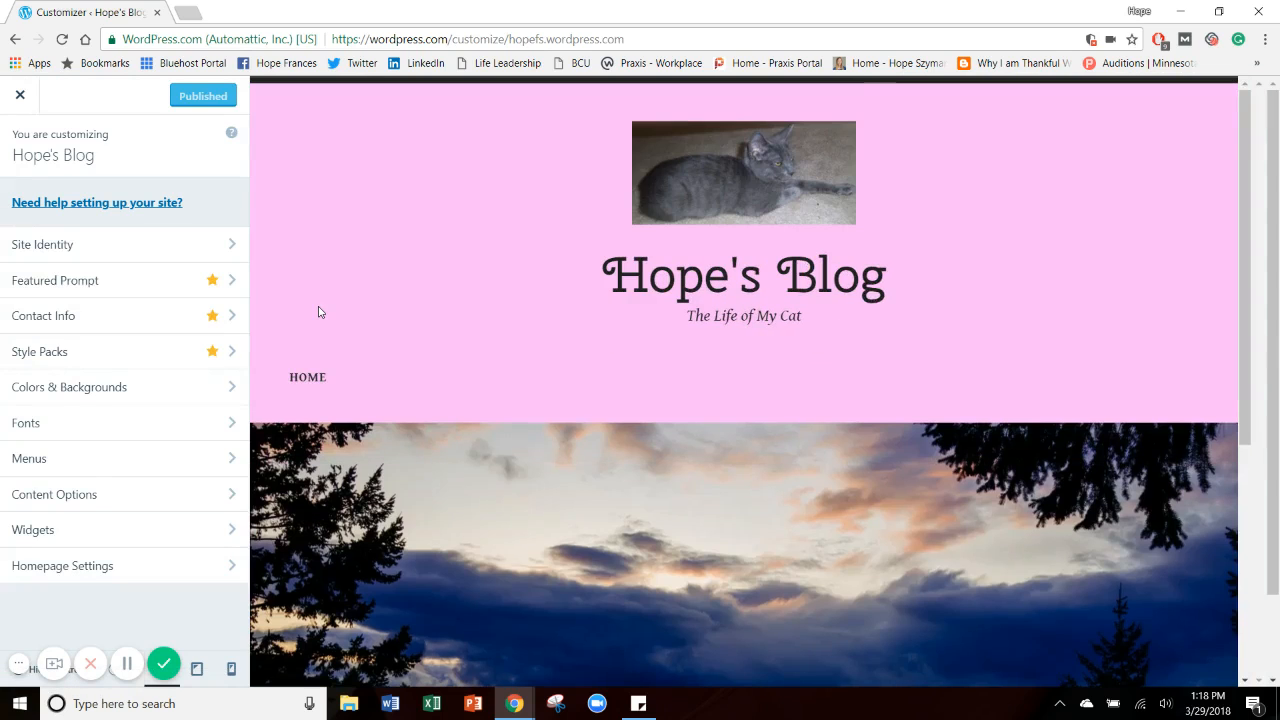
{"action": "left_click", "coordinate": [66, 463]}
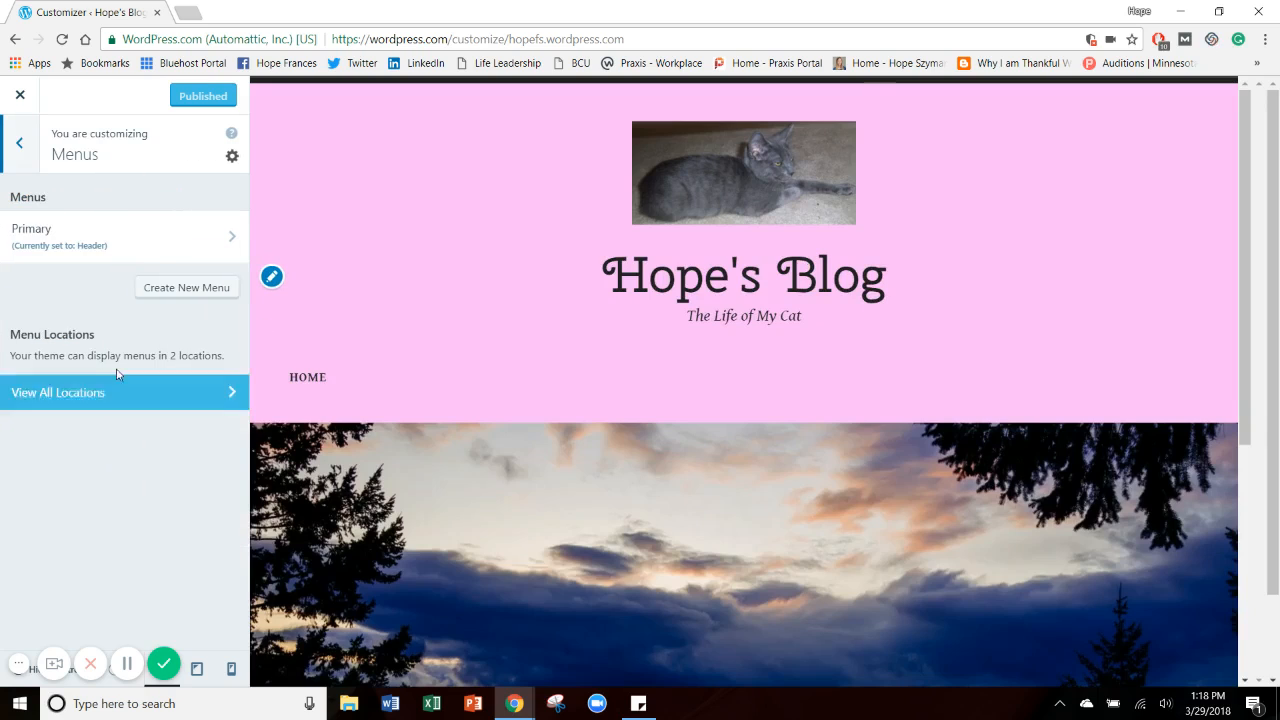
{"action": "left_click", "coordinate": [173, 291]}
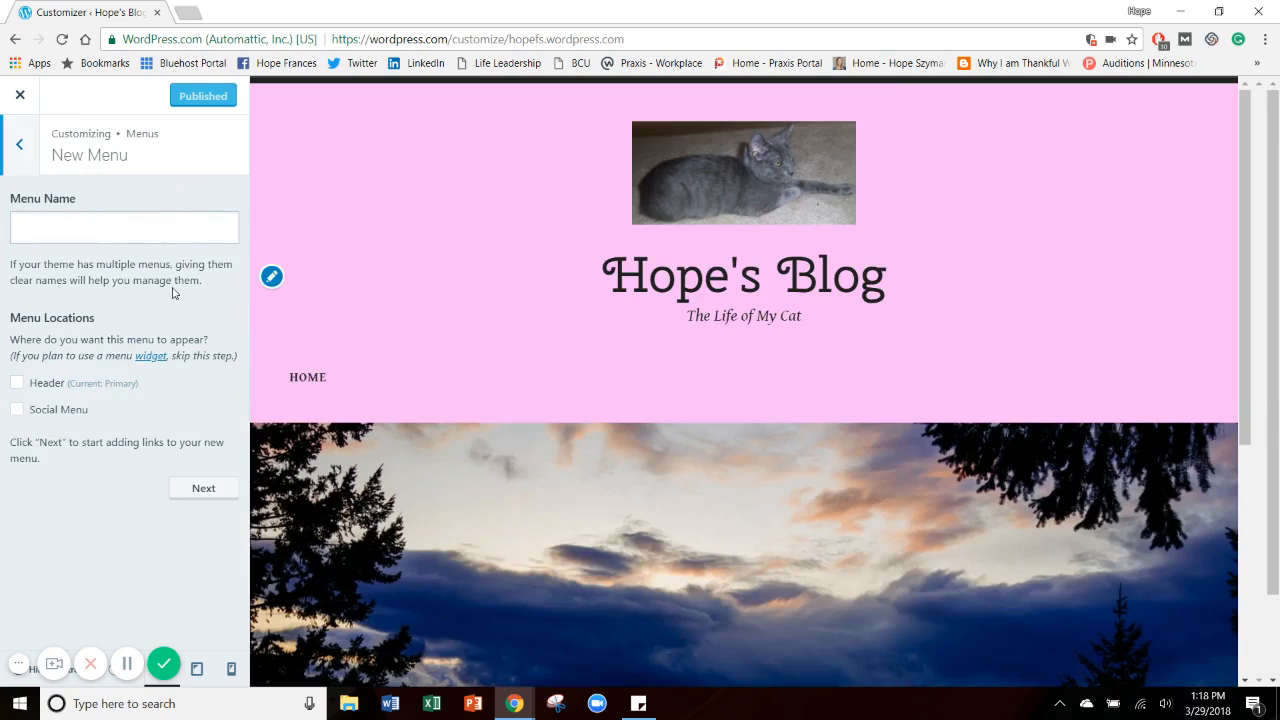
{"action": "left_click", "coordinate": [139, 226]}
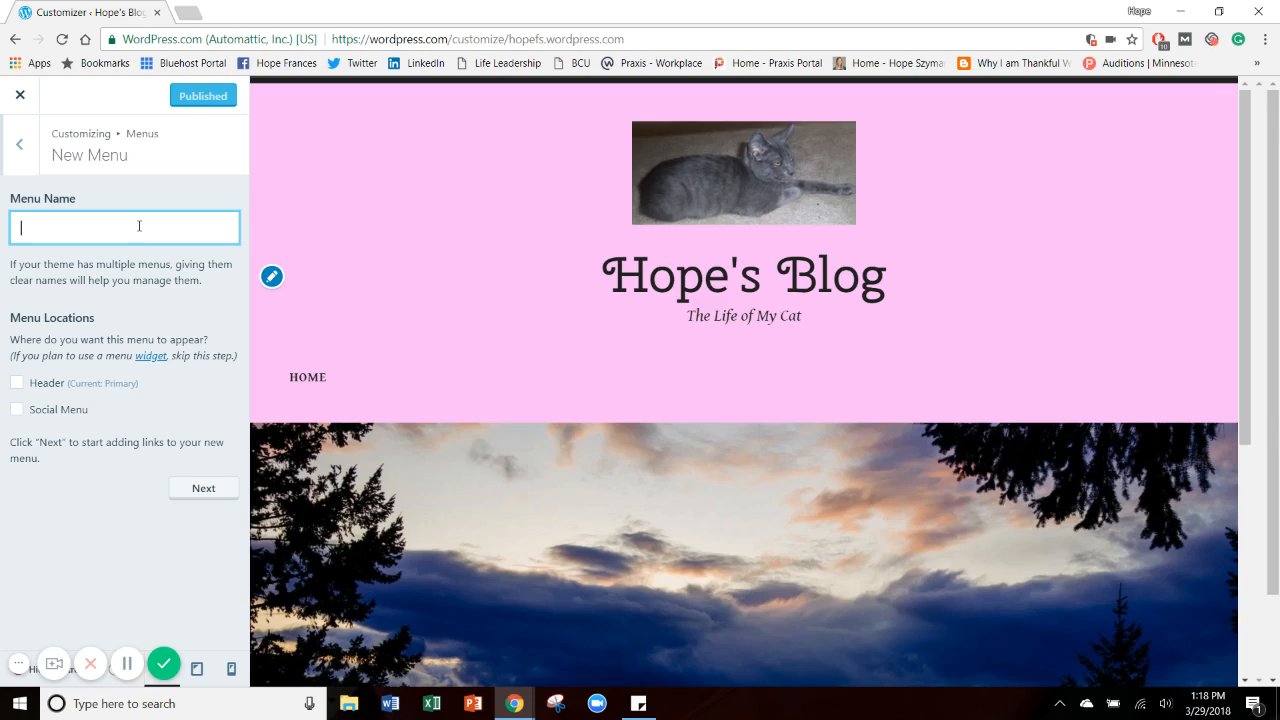
{"action": "type", "text": "Main Menu"}
{"action": "left_click", "coordinate": [17, 384]}
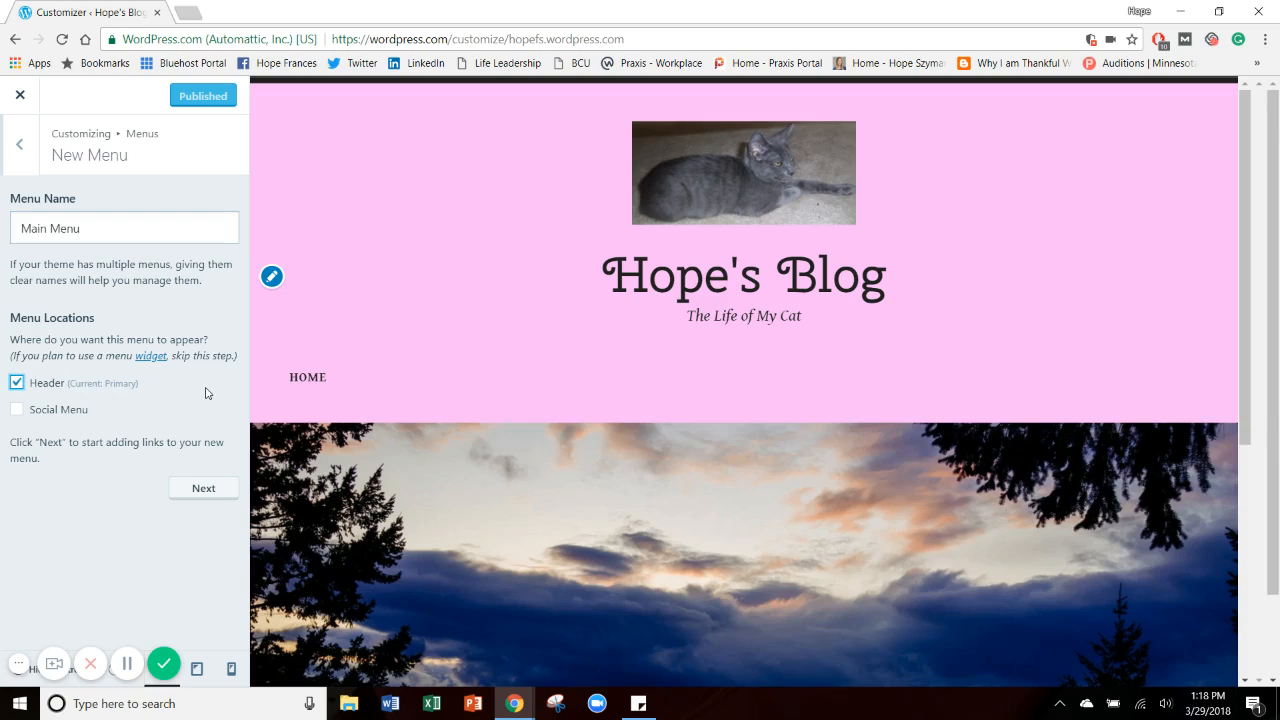
{"action": "left_click", "coordinate": [206, 490]}
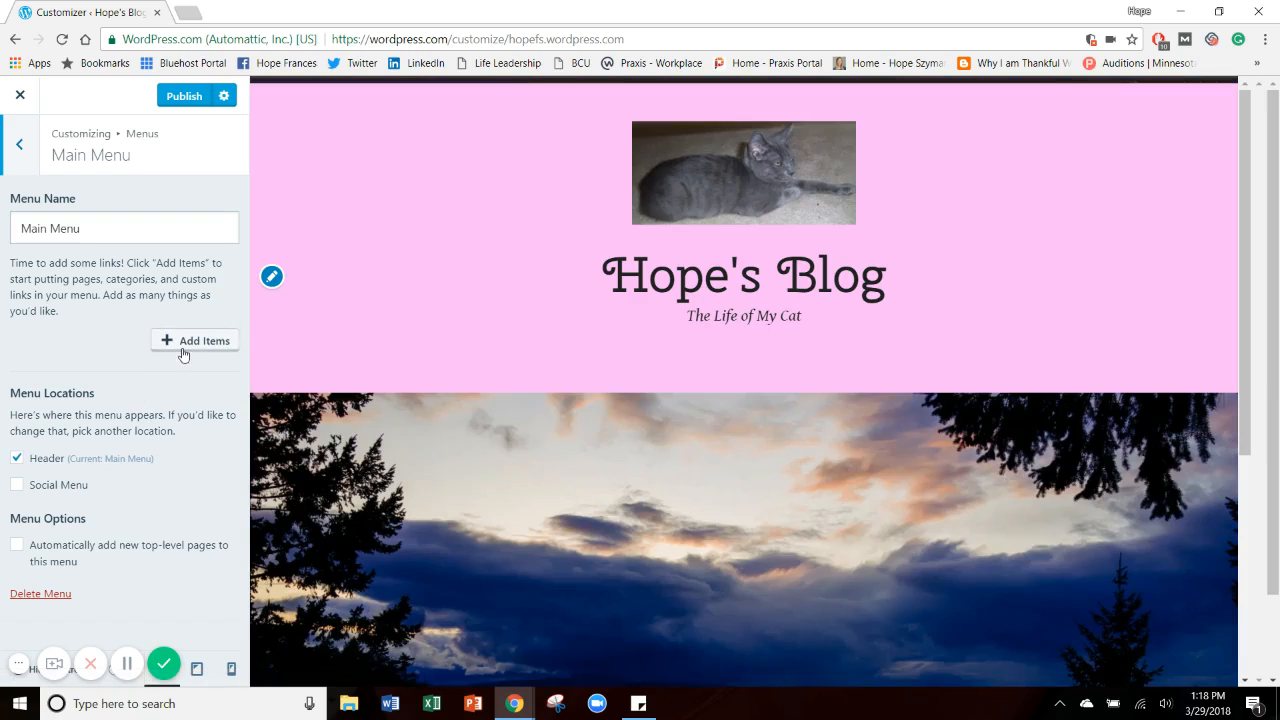
Add the Home custom link and the About My Cat, Blog and Contact Me pages to Main Menu, in that order.
{"action": "left_click", "coordinate": [186, 344]}
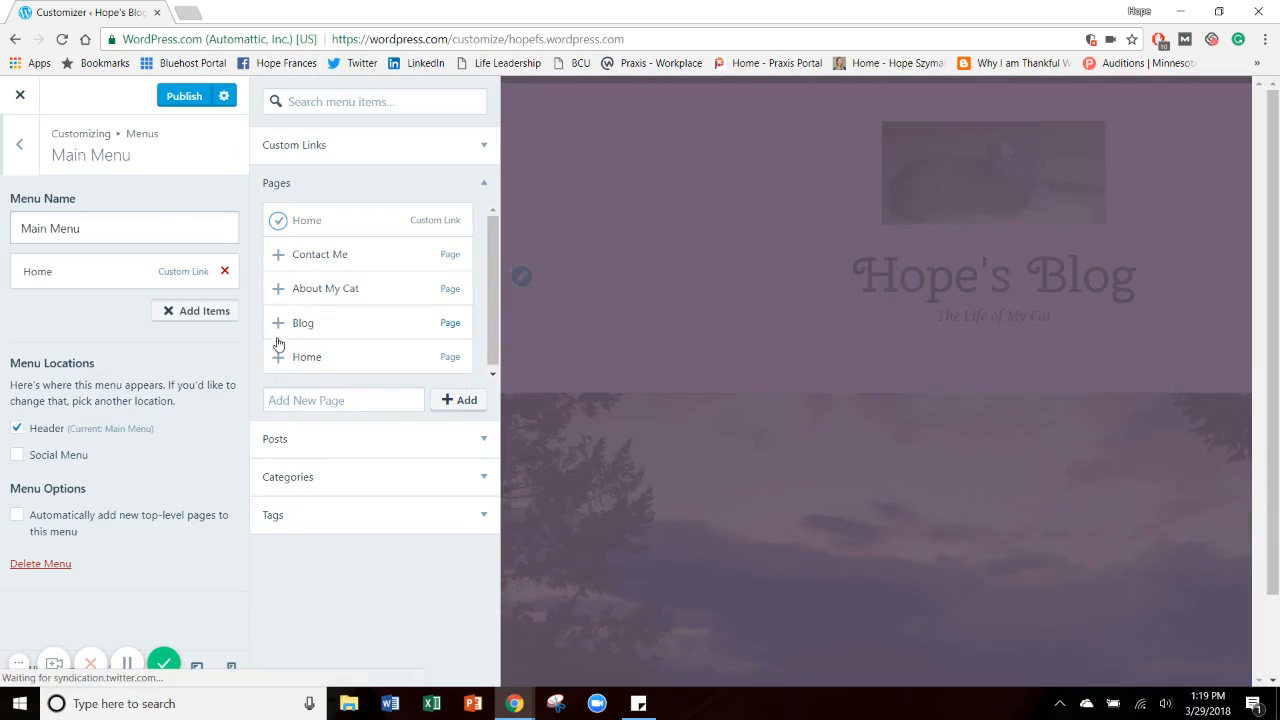
{"action": "left_click", "coordinate": [277, 289]}
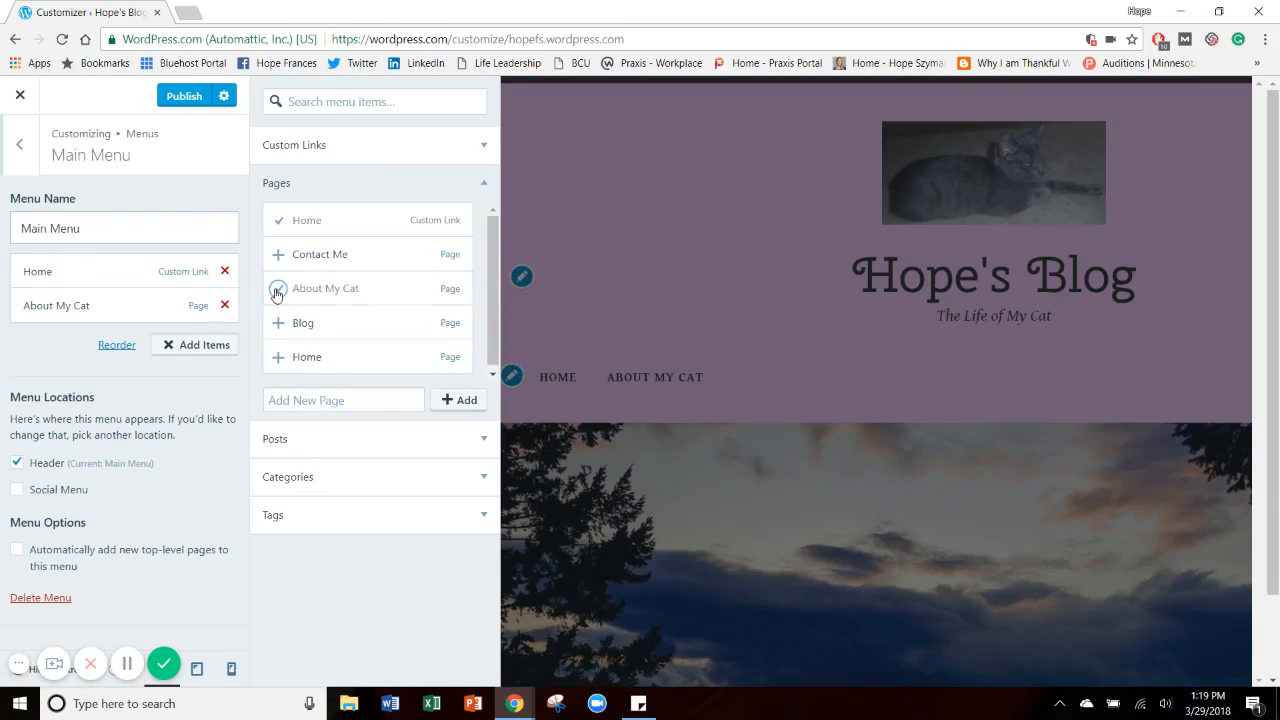
{"action": "left_click", "coordinate": [277, 324]}
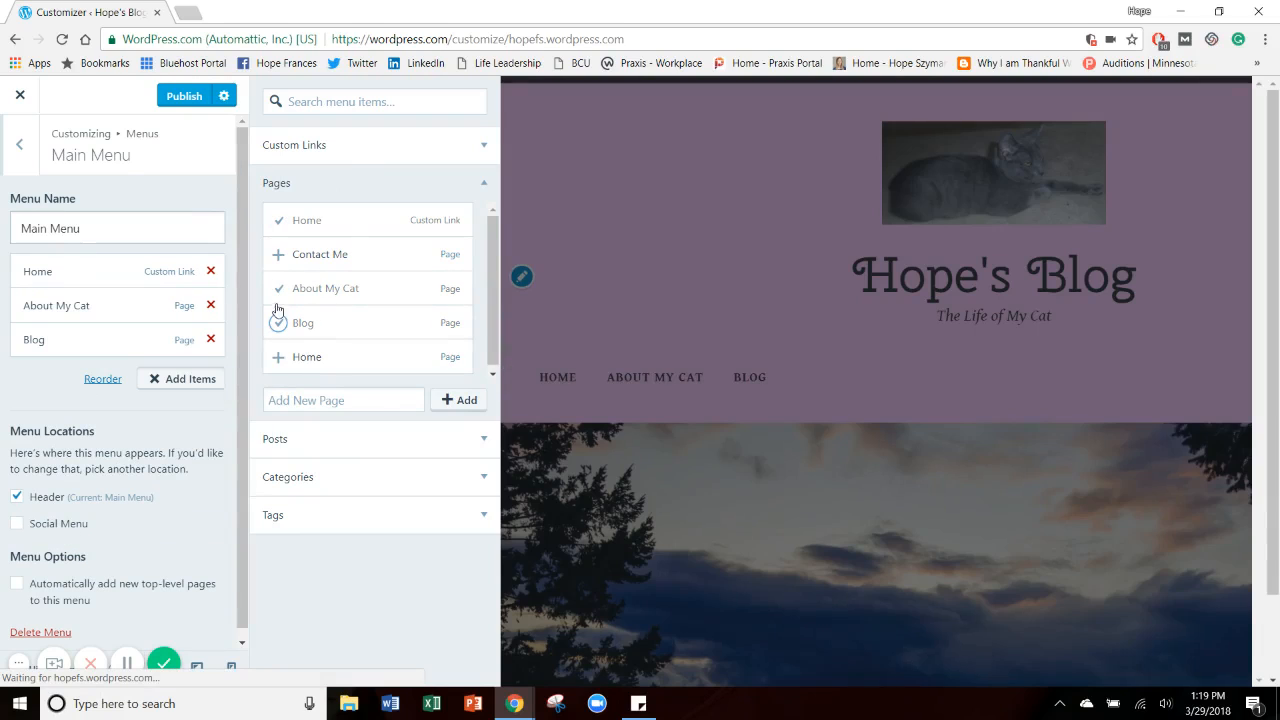
{"action": "left_click", "coordinate": [279, 257]}
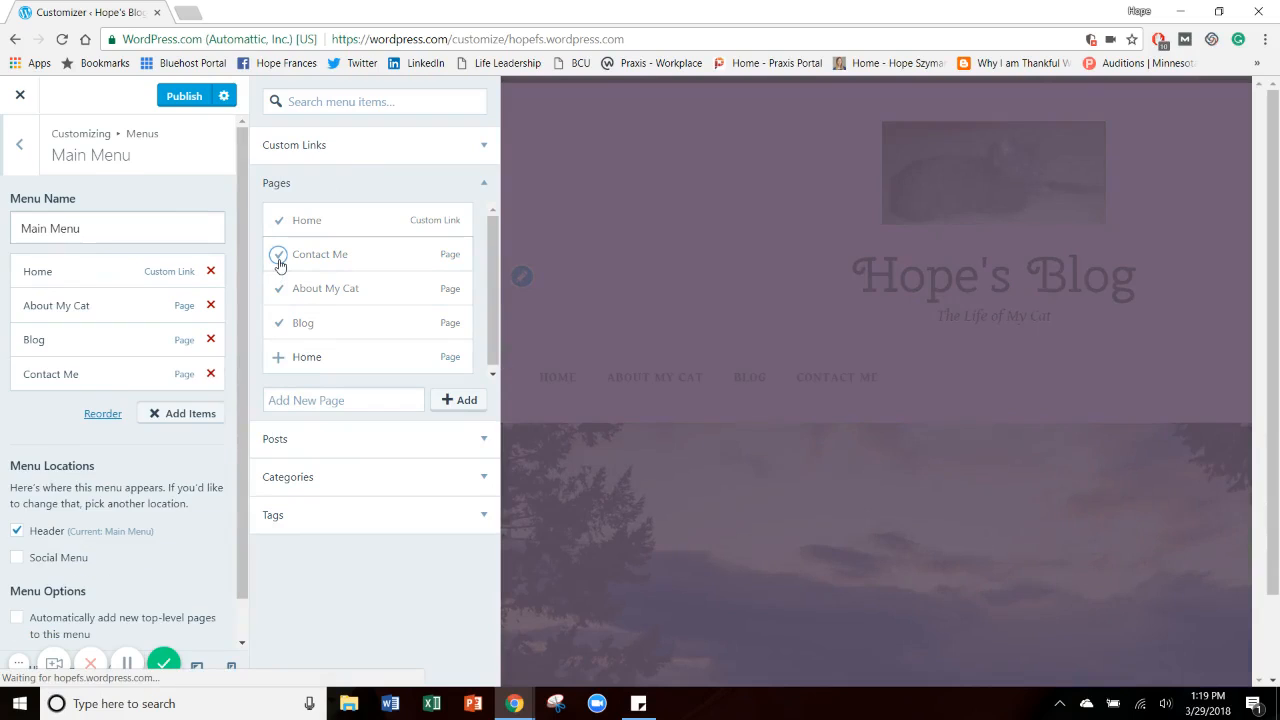
Replace the Home custom link in Main Menu with the Home page, place it first, and finish adding items.
{"action": "left_click", "coordinate": [279, 221]}
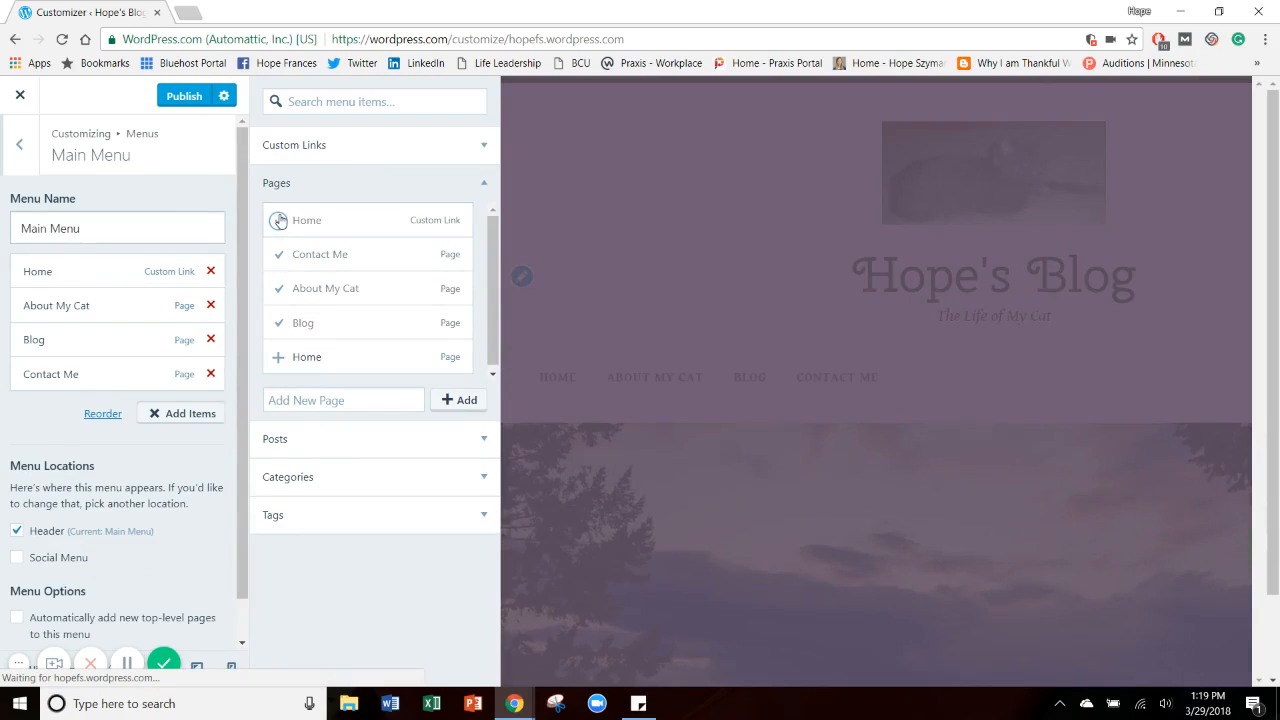
{"action": "left_click", "coordinate": [210, 272]}
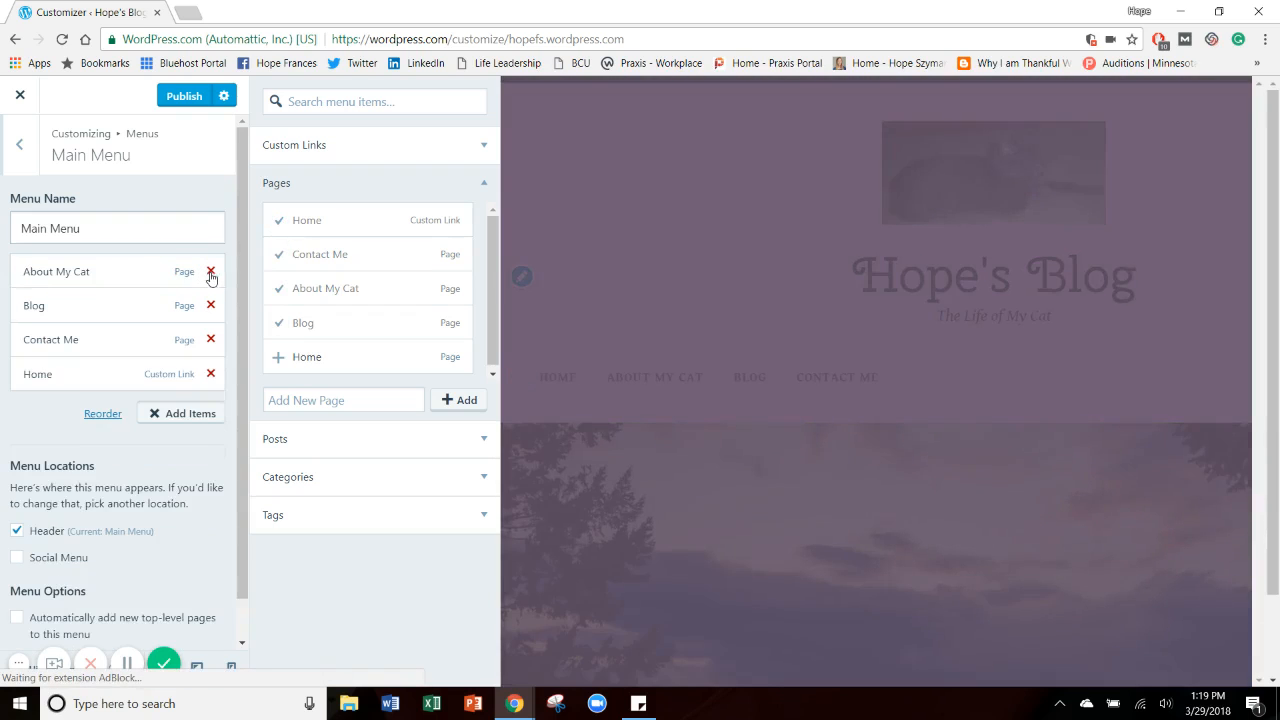
{"action": "left_click", "coordinate": [210, 374]}
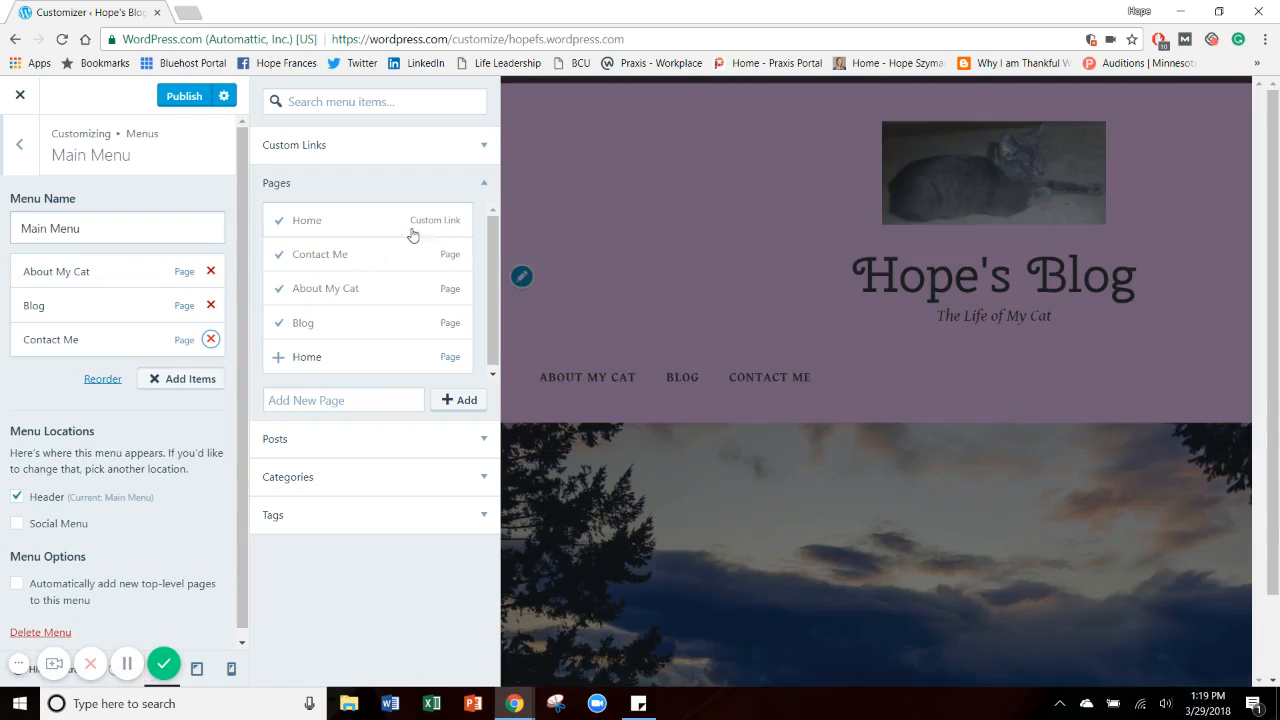
{"action": "left_click", "coordinate": [278, 357]}
{"action": "left_click_drag", "start_coordinate": [148, 376], "coordinate": [149, 269]}
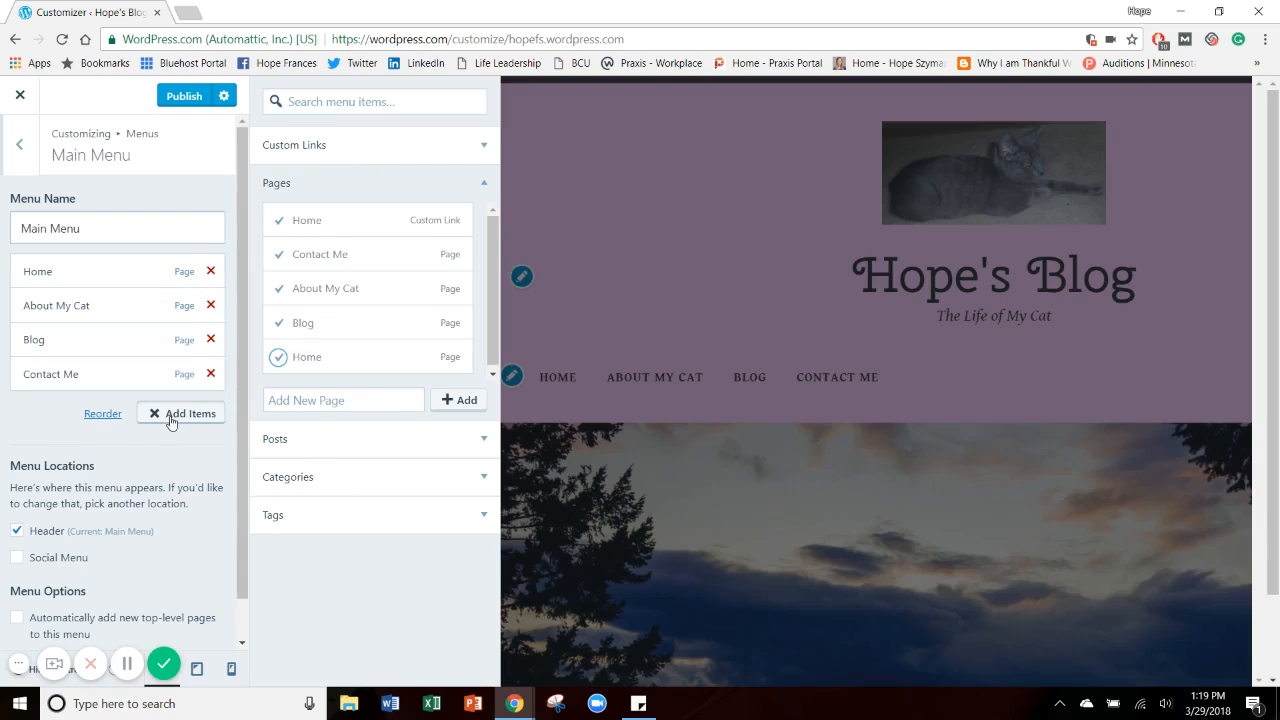
{"action": "left_click", "coordinate": [177, 415]}
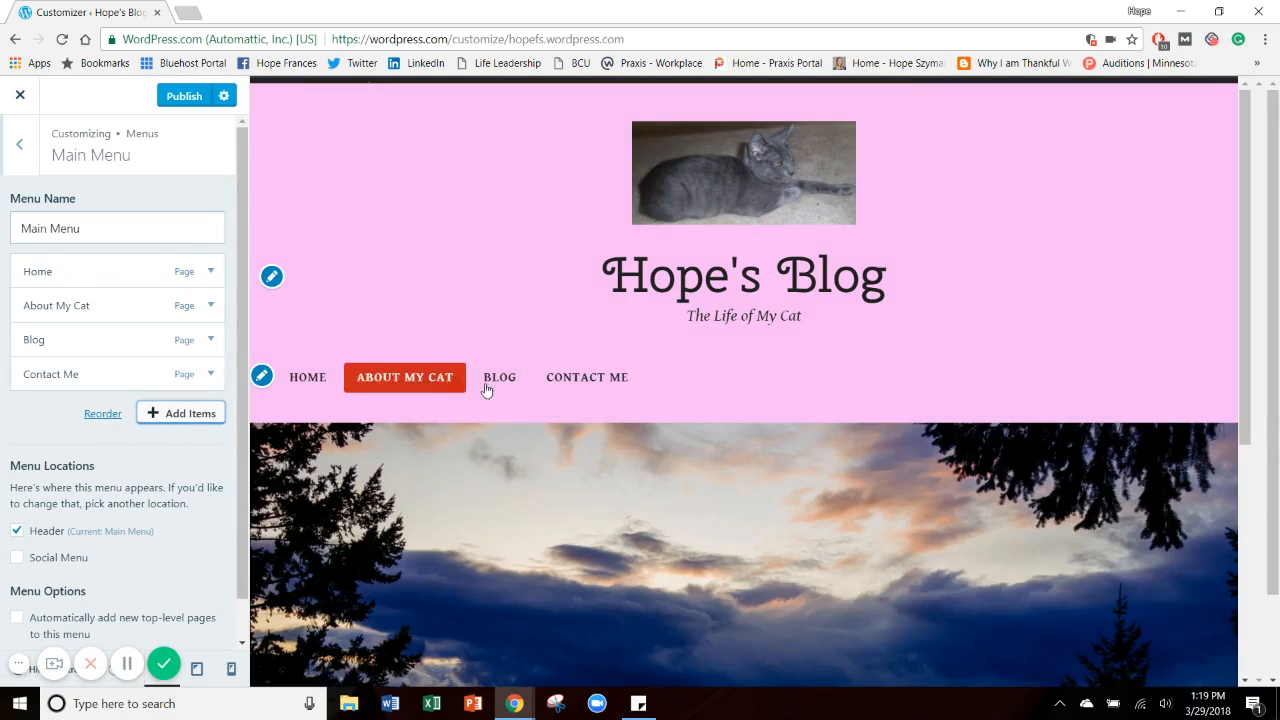
Check the About My Cat and Contact Me pages through the new header menu in the customizer preview.
{"action": "left_click", "coordinate": [442, 382]}
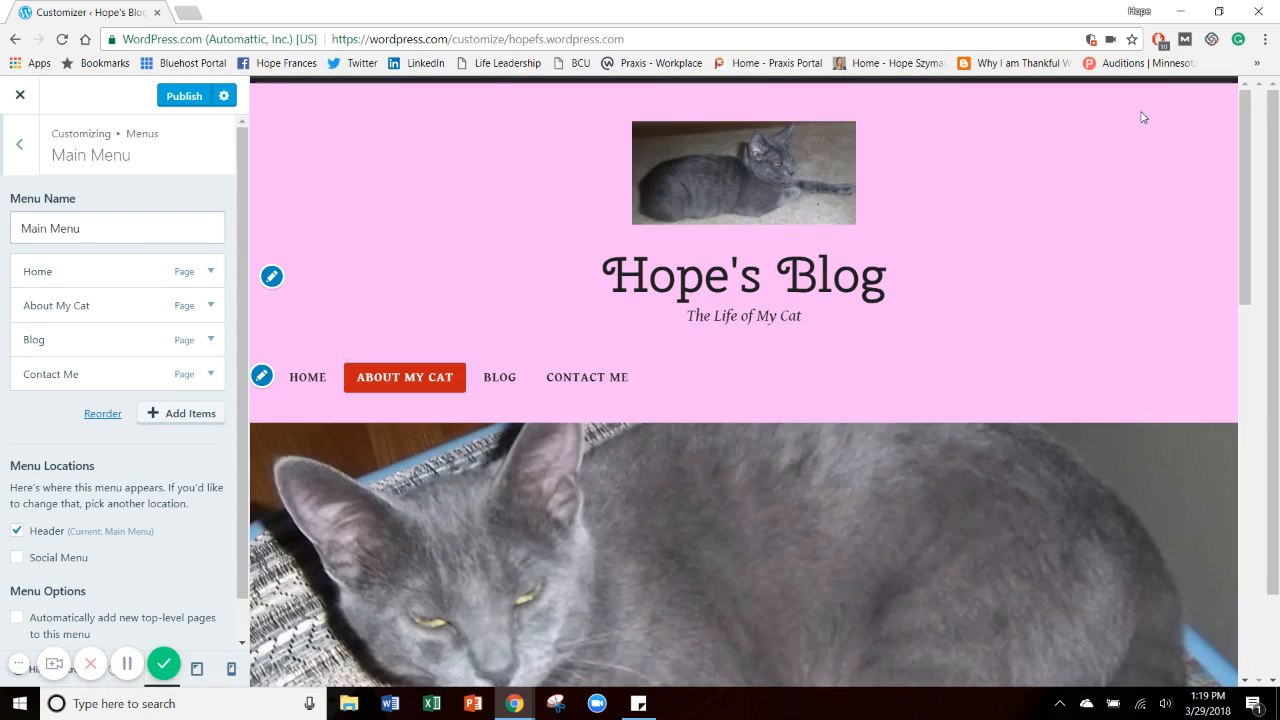
{"action": "scroll", "coordinate": [1218, 302], "scroll_direction": "down", "scroll_amount": 5}
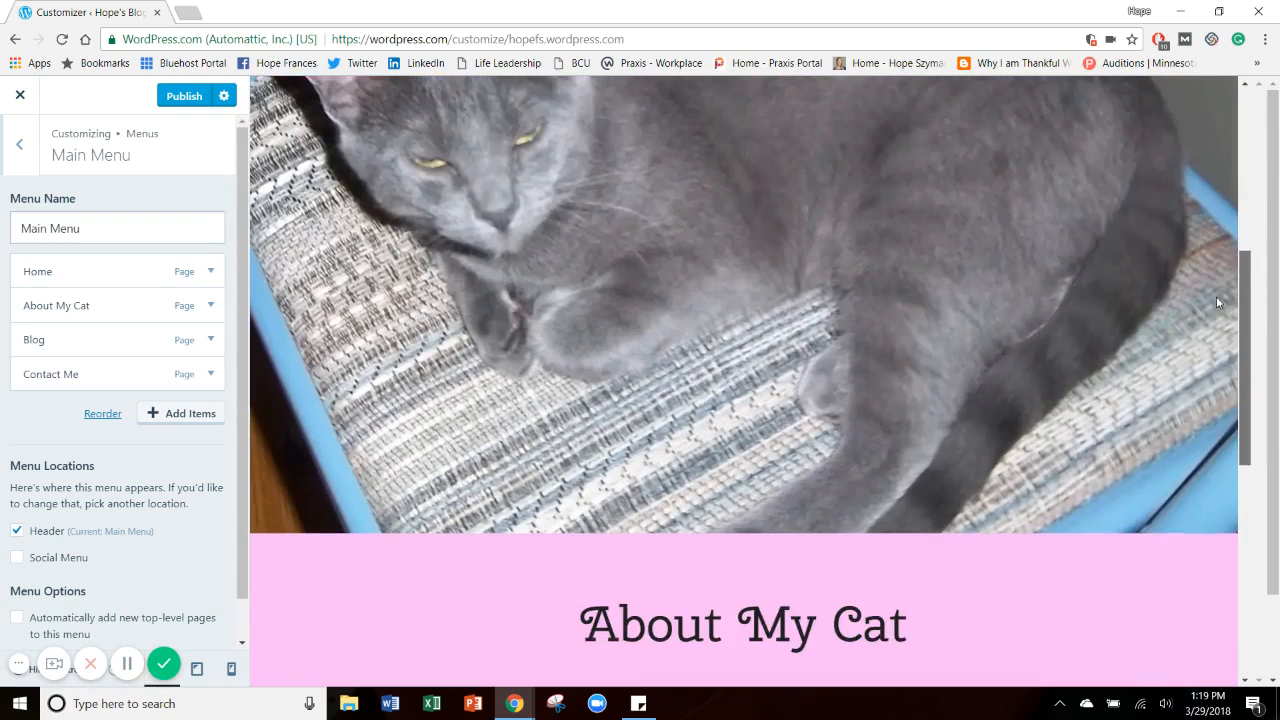
{"action": "scroll", "coordinate": [1216, 296], "scroll_direction": "down", "scroll_amount": 5}
{"action": "scroll", "coordinate": [1208, 241], "scroll_direction": "up", "scroll_amount": 10}
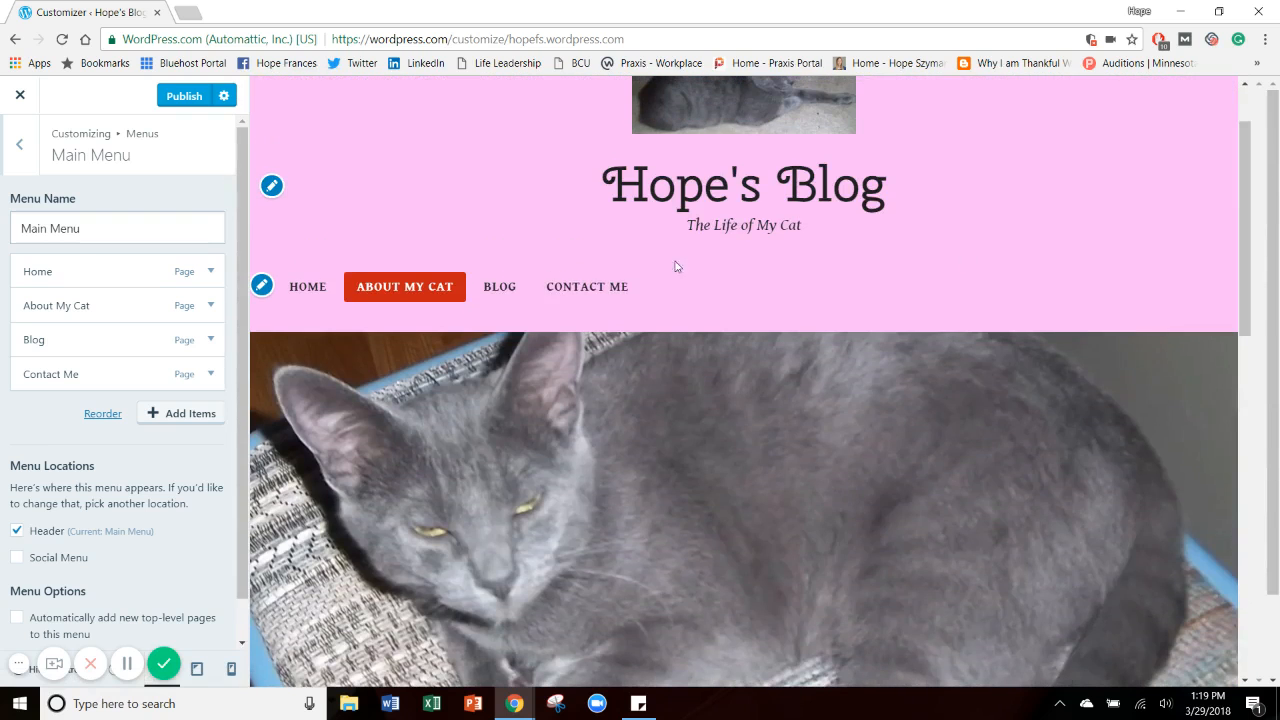
{"action": "left_click", "coordinate": [587, 299]}
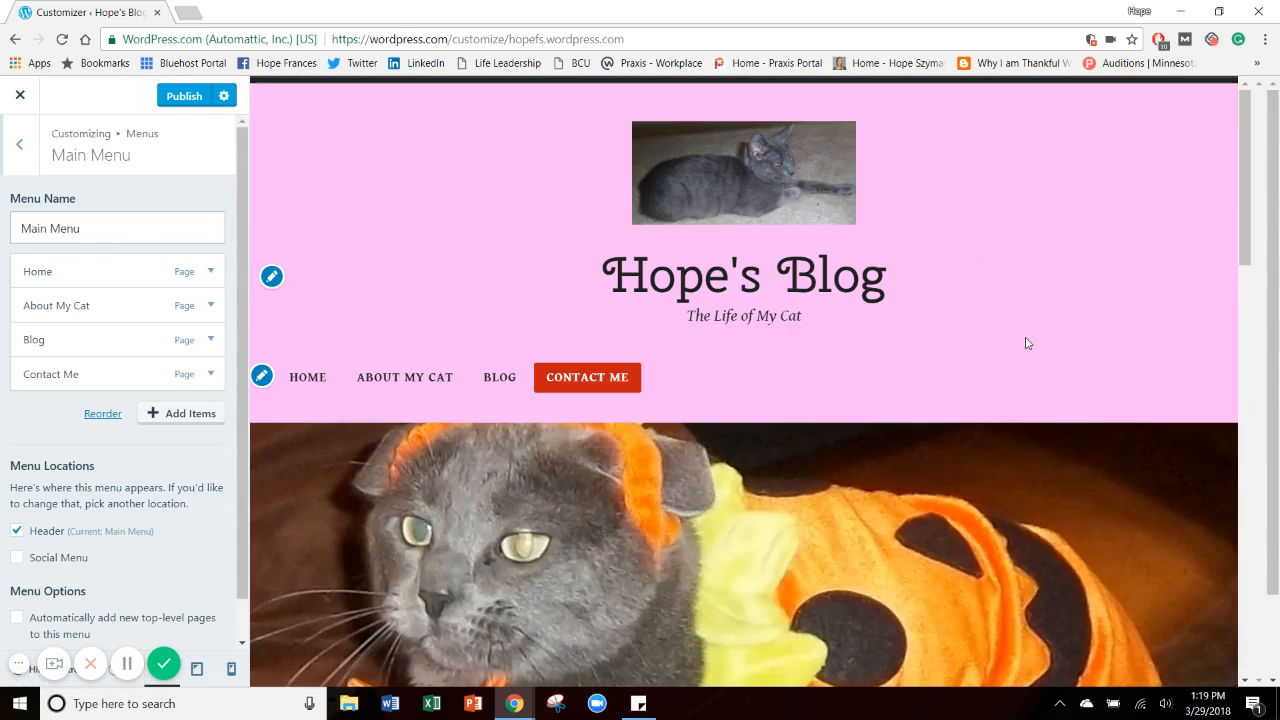
{"action": "left_click_drag", "start_coordinate": [1238, 214], "coordinate": [928, 381]}
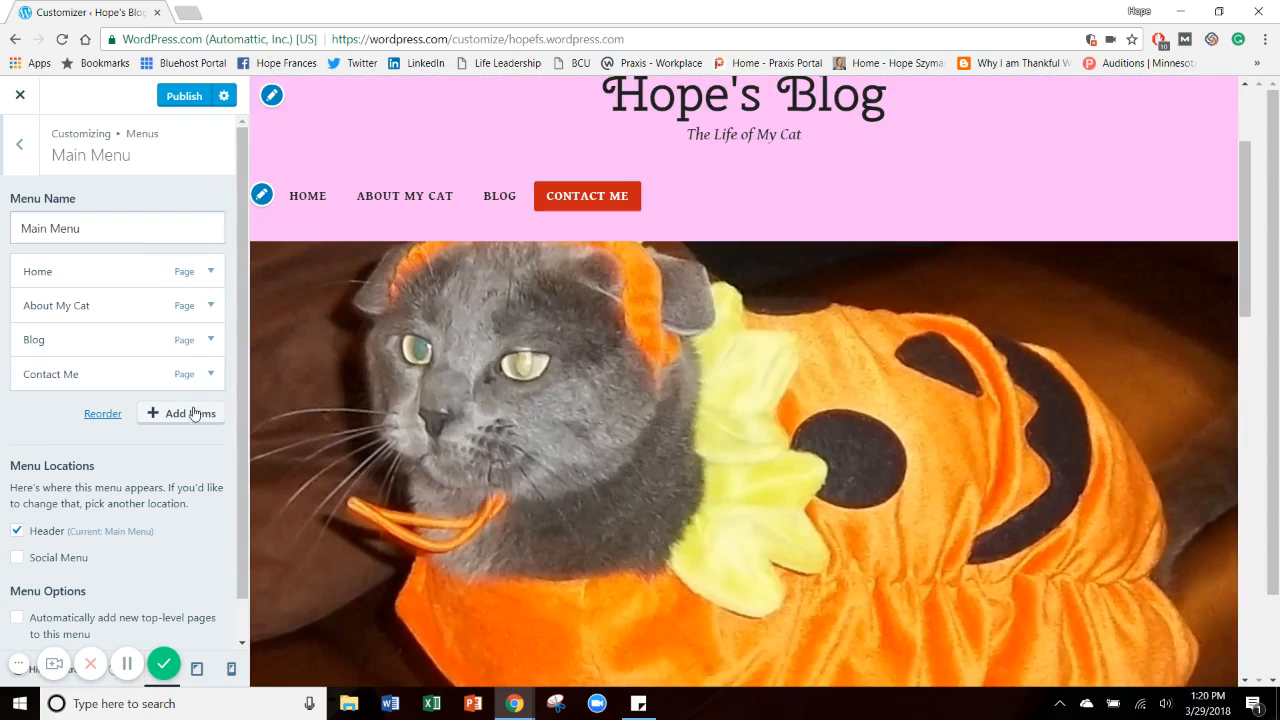
Publish the Main Menu changes and close the customizer.
{"action": "left_click_drag", "start_coordinate": [237, 388], "coordinate": [237, 460]}
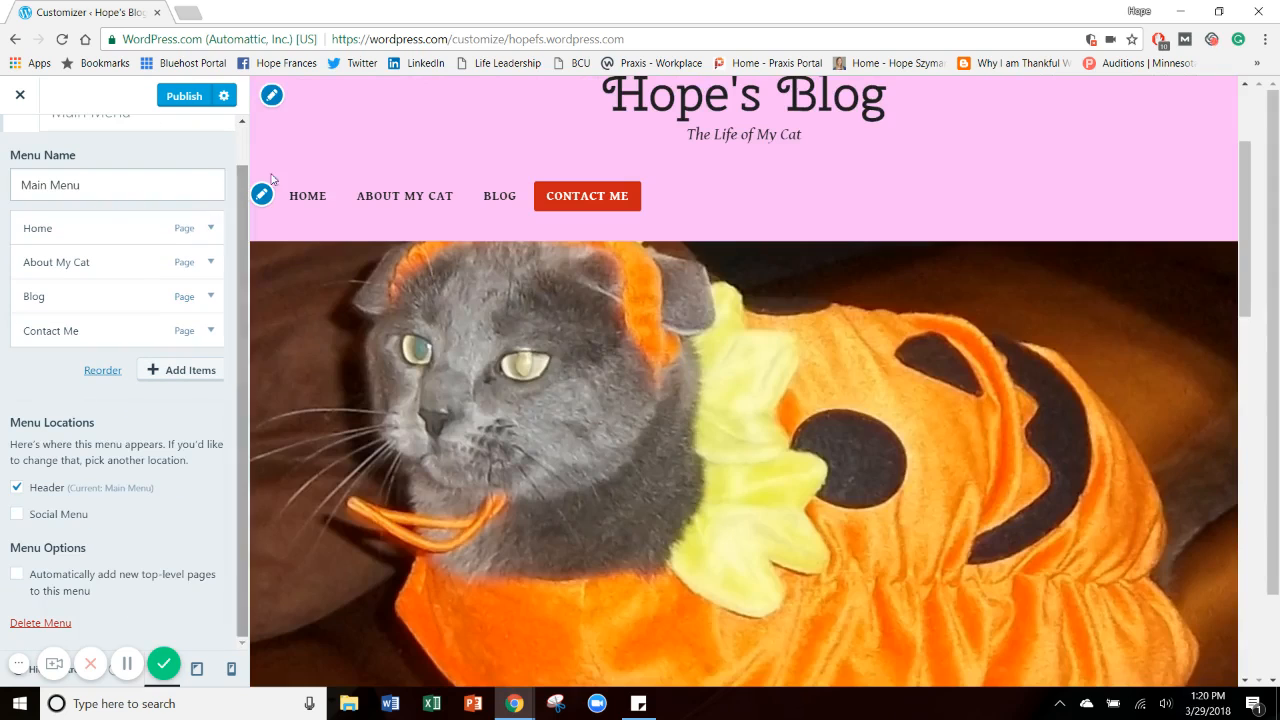
{"action": "left_click_drag", "start_coordinate": [239, 172], "coordinate": [229, 130]}
{"action": "left_click", "coordinate": [199, 102]}
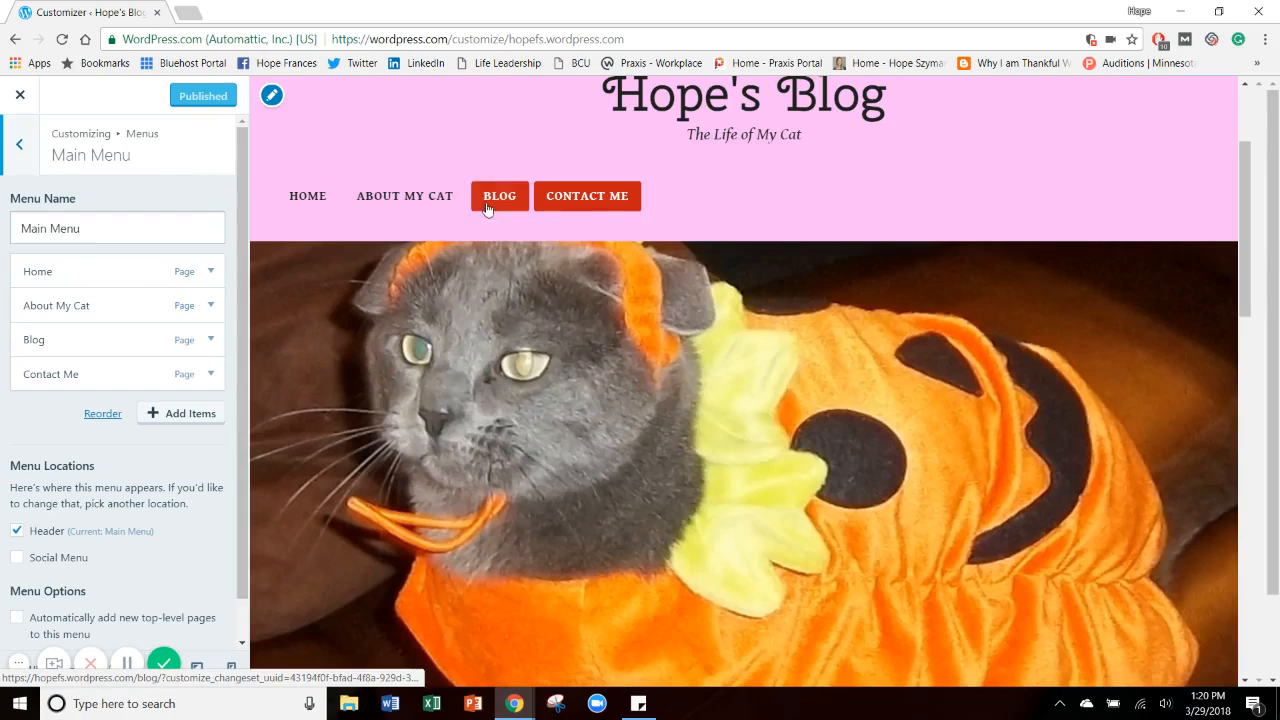
{"action": "left_click", "coordinate": [20, 96]}
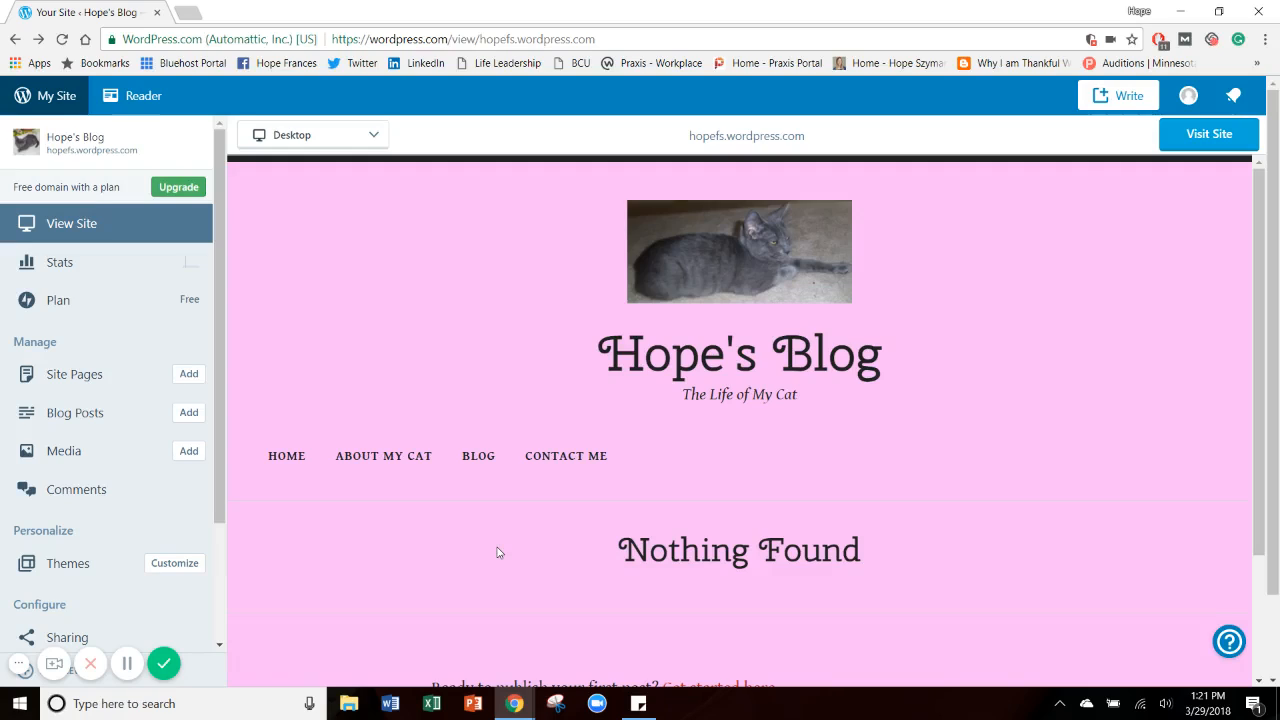
Review the site's current landing page and compare it with the Home page in the site preview.
{"action": "left_click_drag", "start_coordinate": [1253, 283], "coordinate": [1177, 437]}
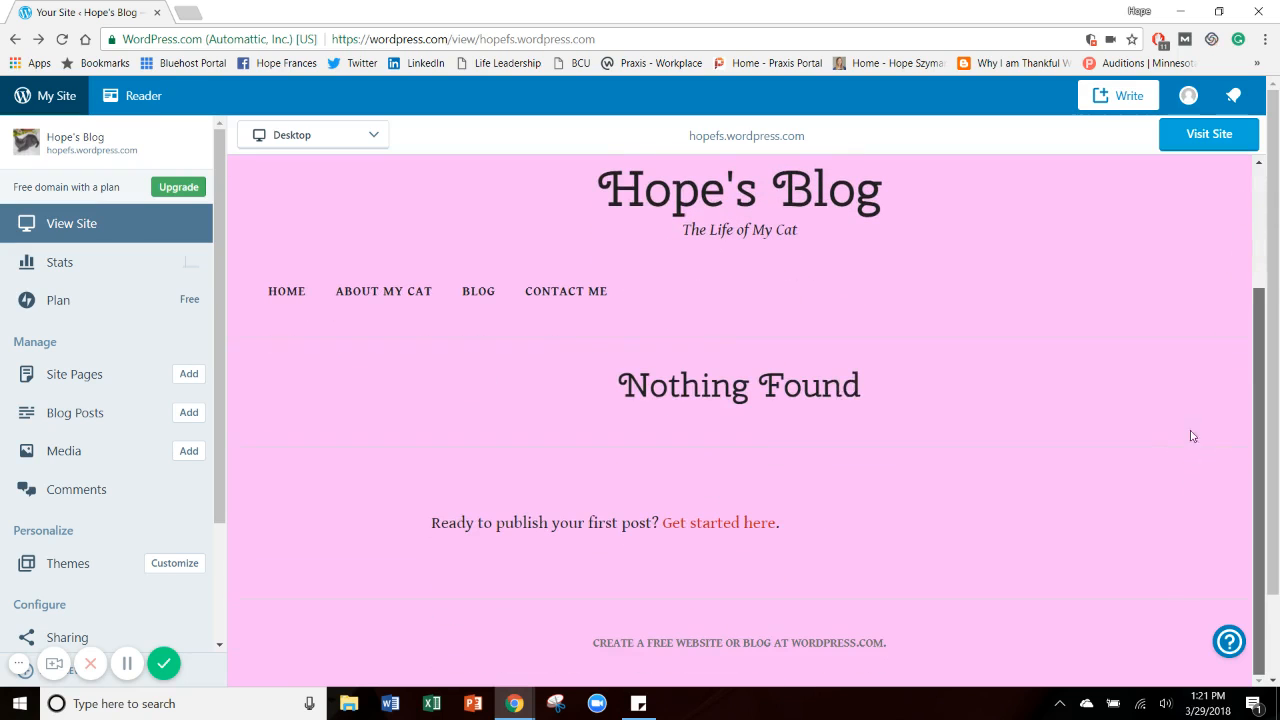
{"action": "scroll", "coordinate": [1223, 289], "scroll_direction": "up", "scroll_amount": 2}
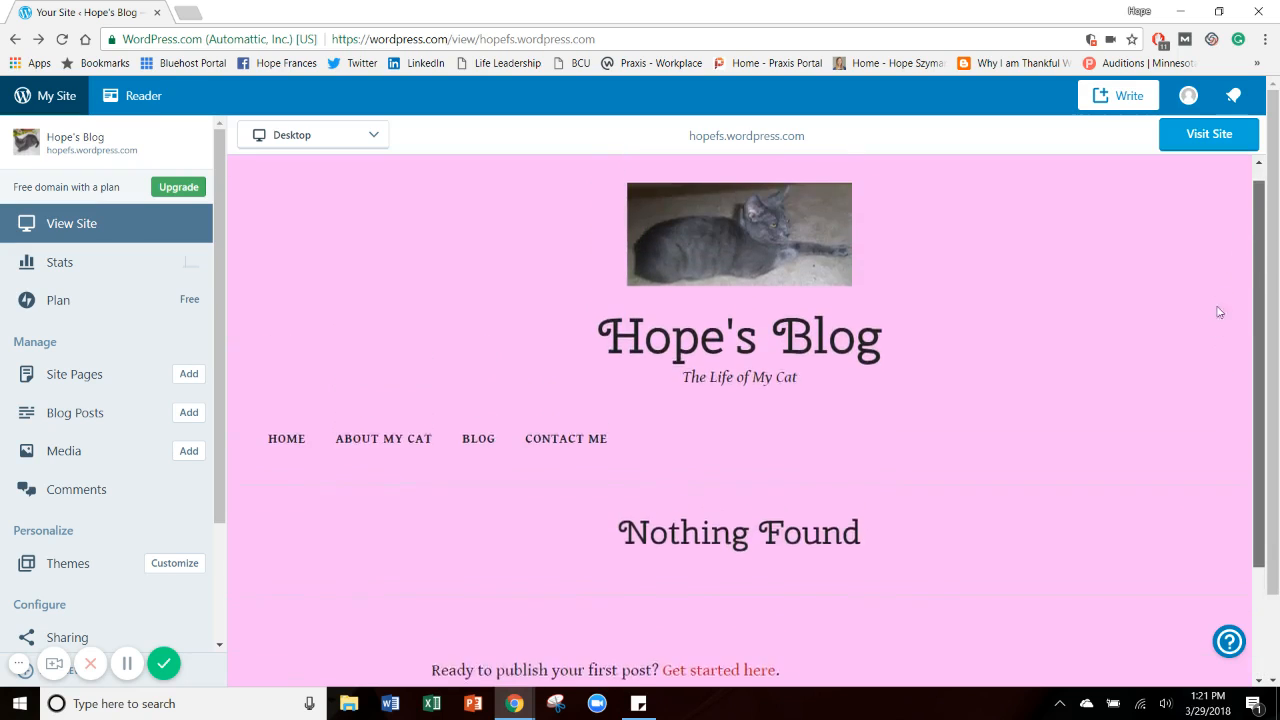
{"action": "scroll", "coordinate": [1219, 312], "scroll_direction": "down", "scroll_amount": 2}
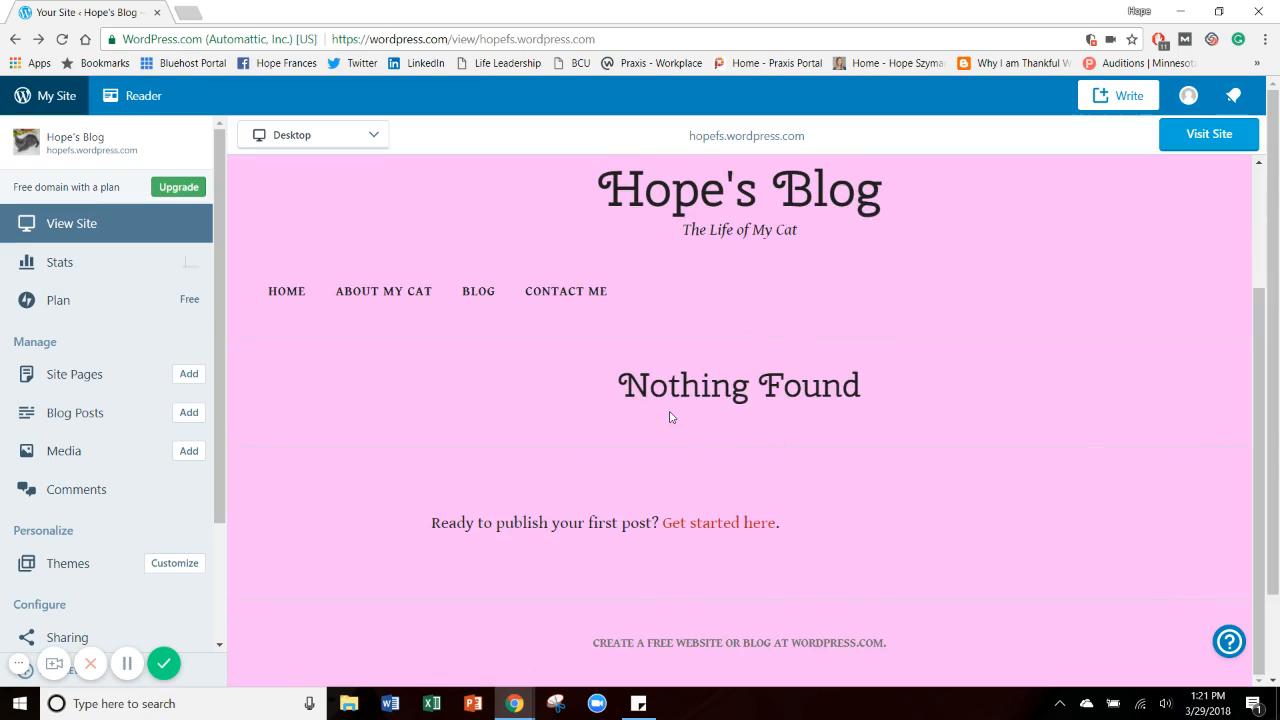
{"action": "left_click", "coordinate": [287, 291]}
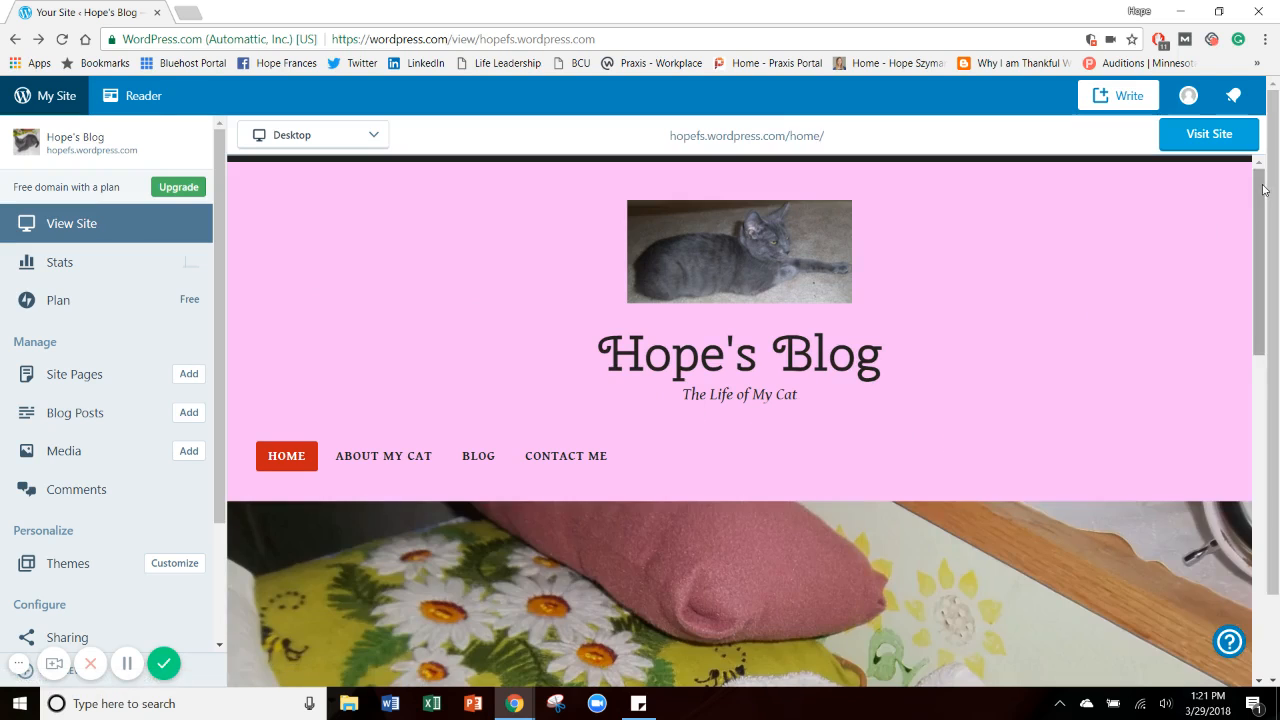
{"action": "left_click_drag", "start_coordinate": [1263, 190], "coordinate": [1209, 530]}
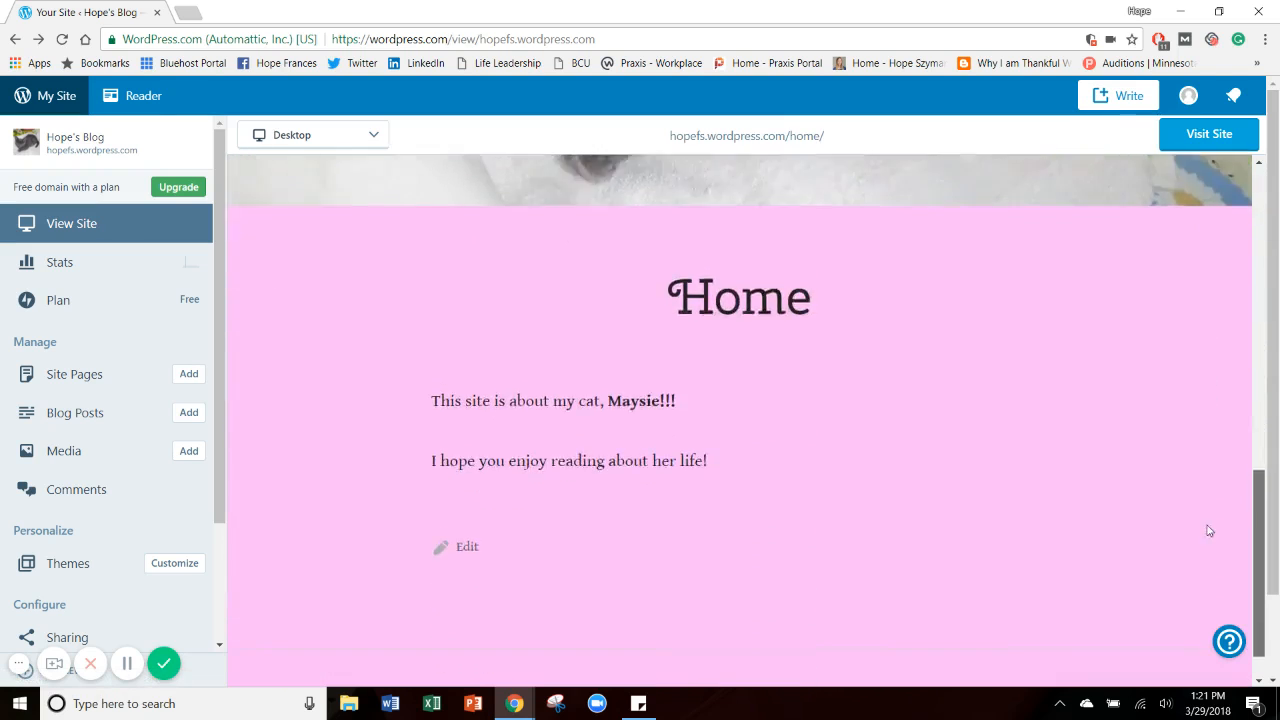
{"action": "scroll", "coordinate": [539, 352], "scroll_direction": "up", "scroll_amount": 10}
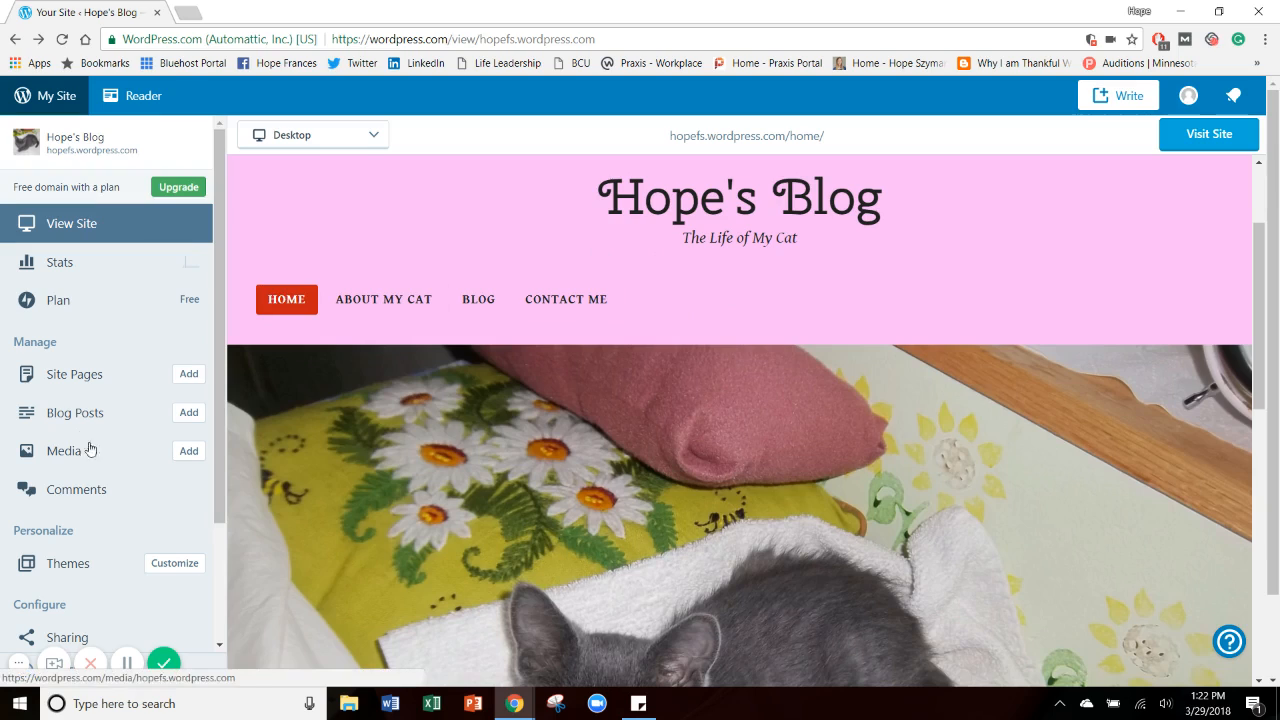
In the customizer's homepage settings, display a static page with Home as the homepage and Blog as the posts page.
{"action": "left_click", "coordinate": [172, 565]}
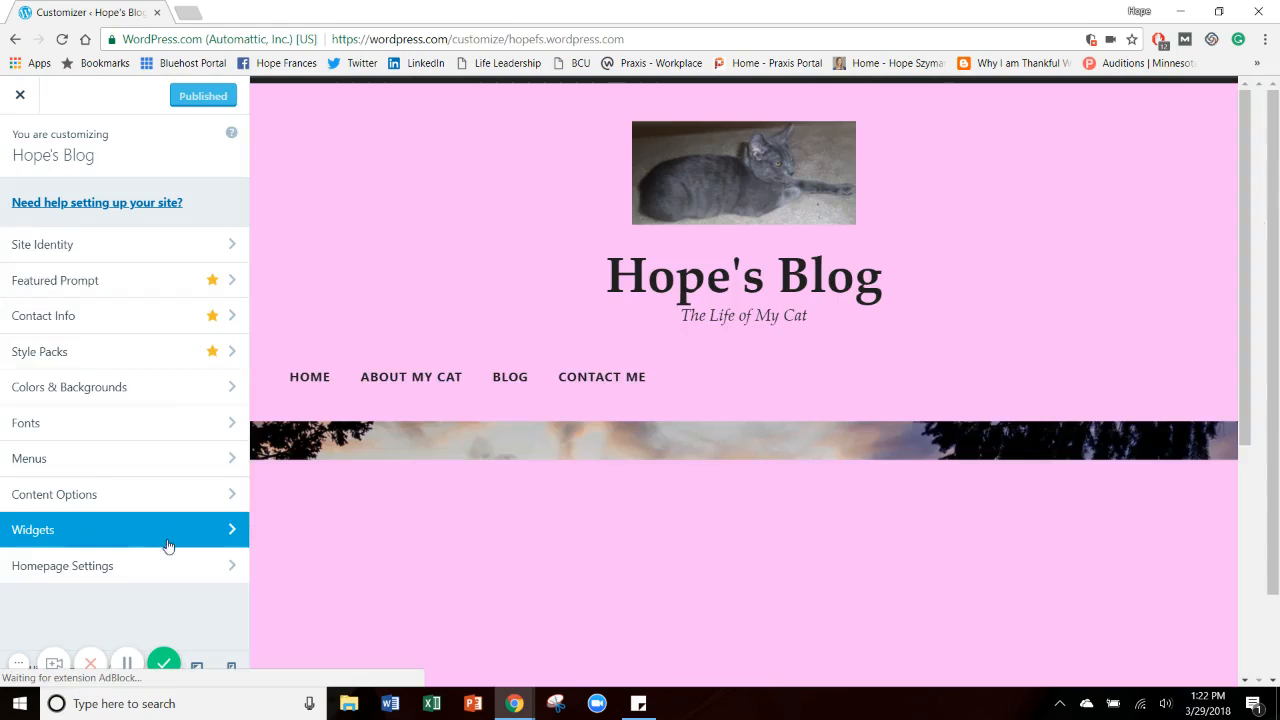
{"action": "left_click", "coordinate": [172, 567]}
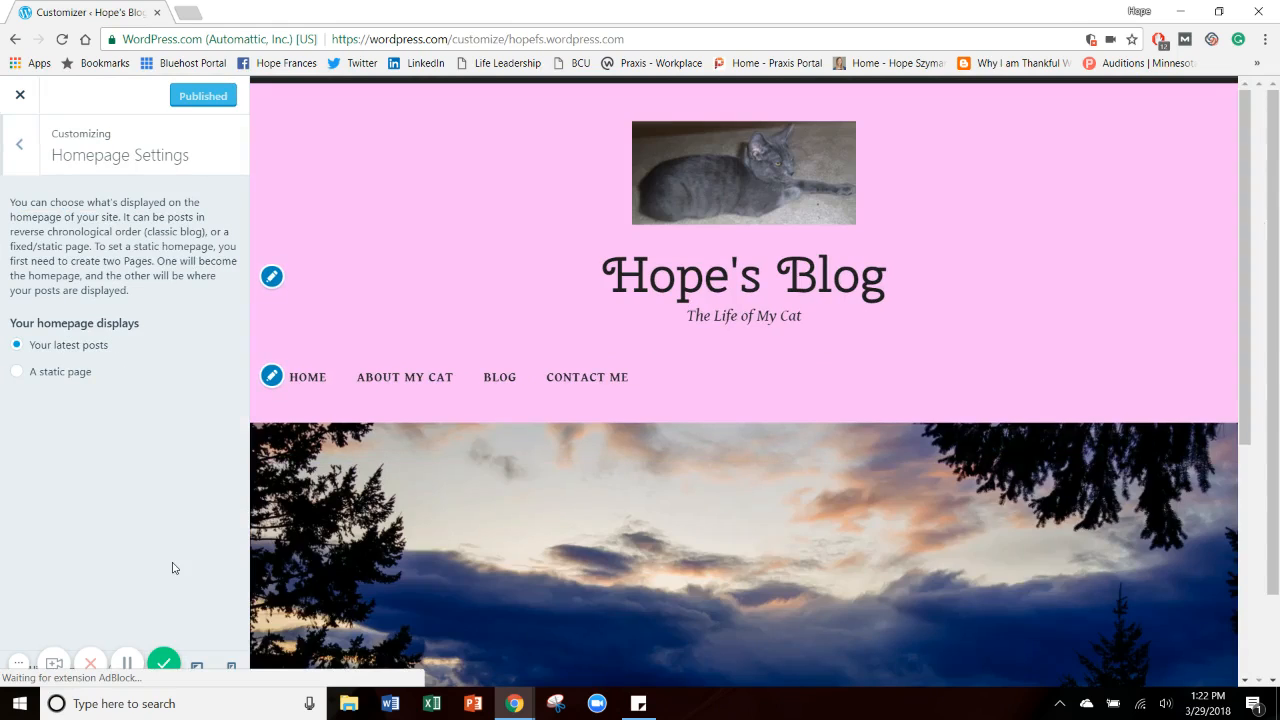
{"action": "left_click", "coordinate": [46, 380]}
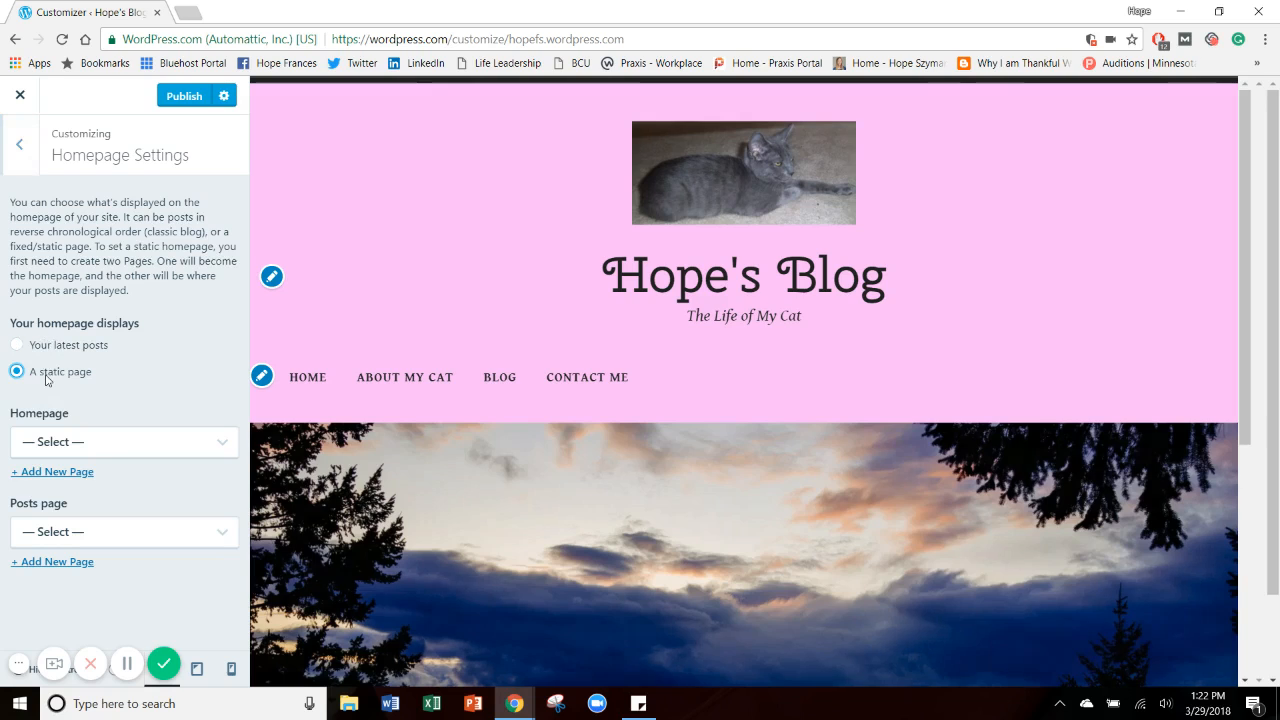
{"action": "left_click", "coordinate": [194, 443]}
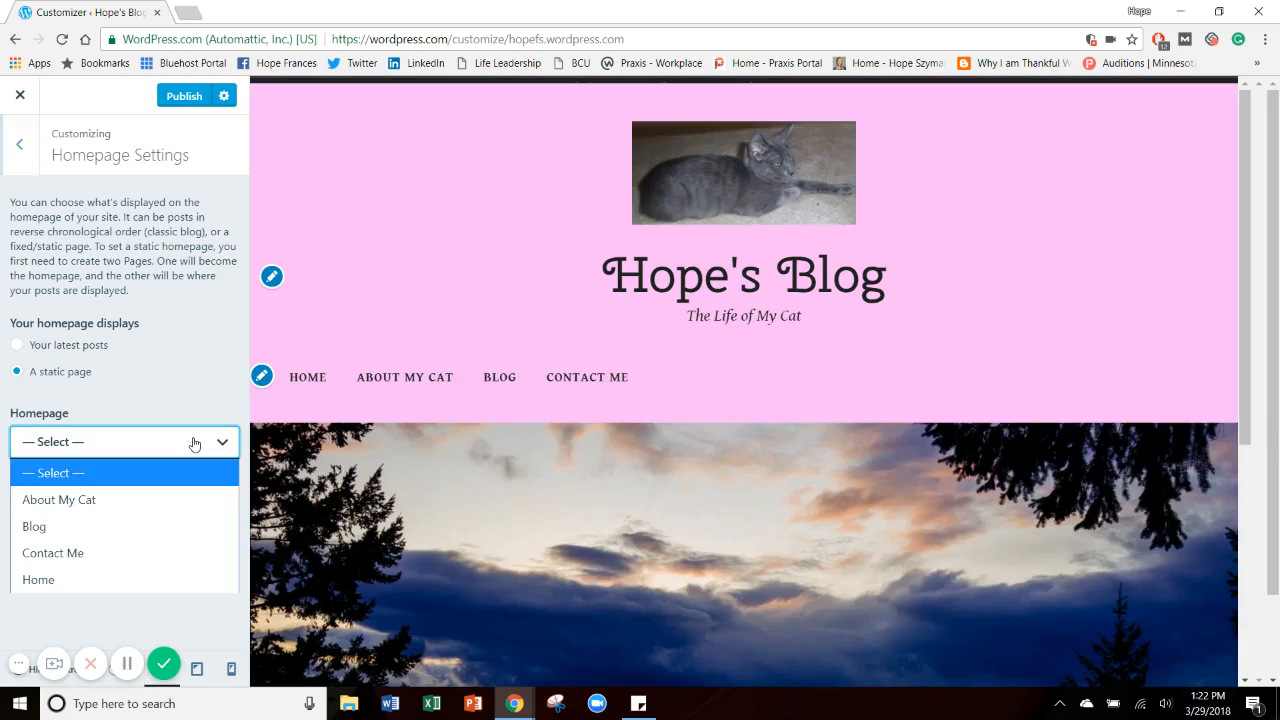
{"action": "left_click", "coordinate": [88, 574]}
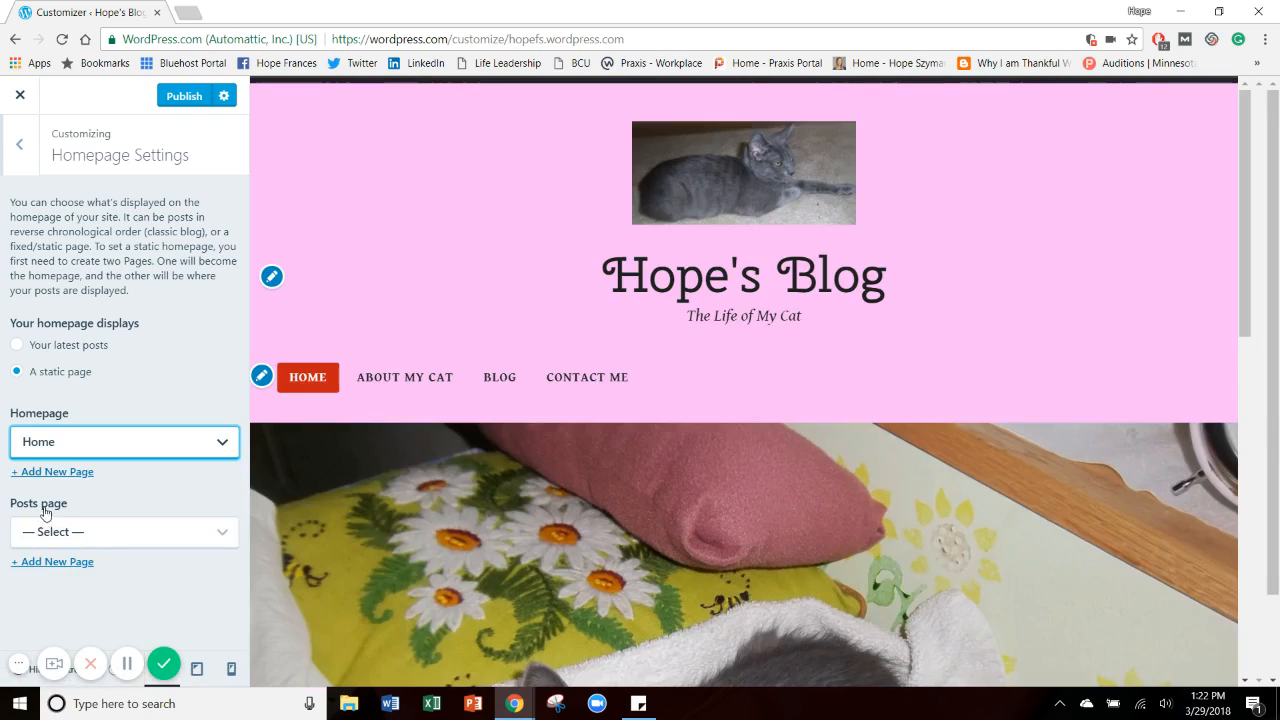
{"action": "left_click", "coordinate": [99, 532]}
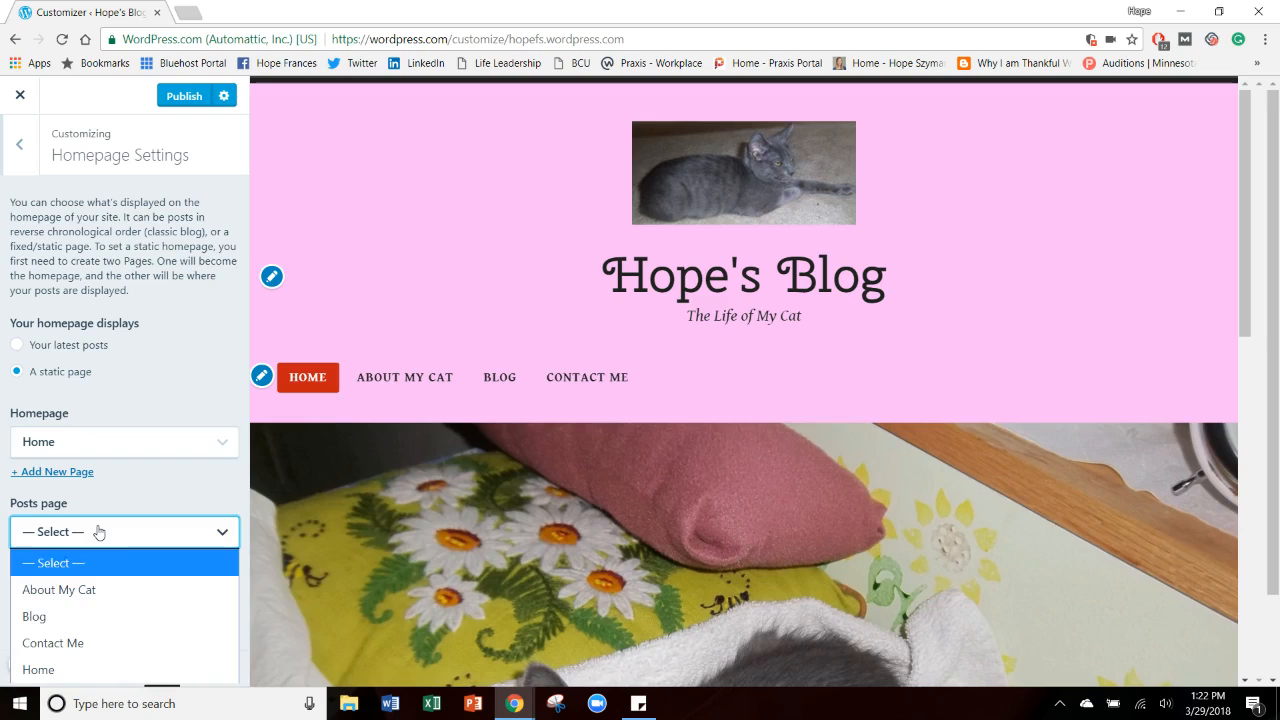
{"action": "left_click", "coordinate": [78, 613]}
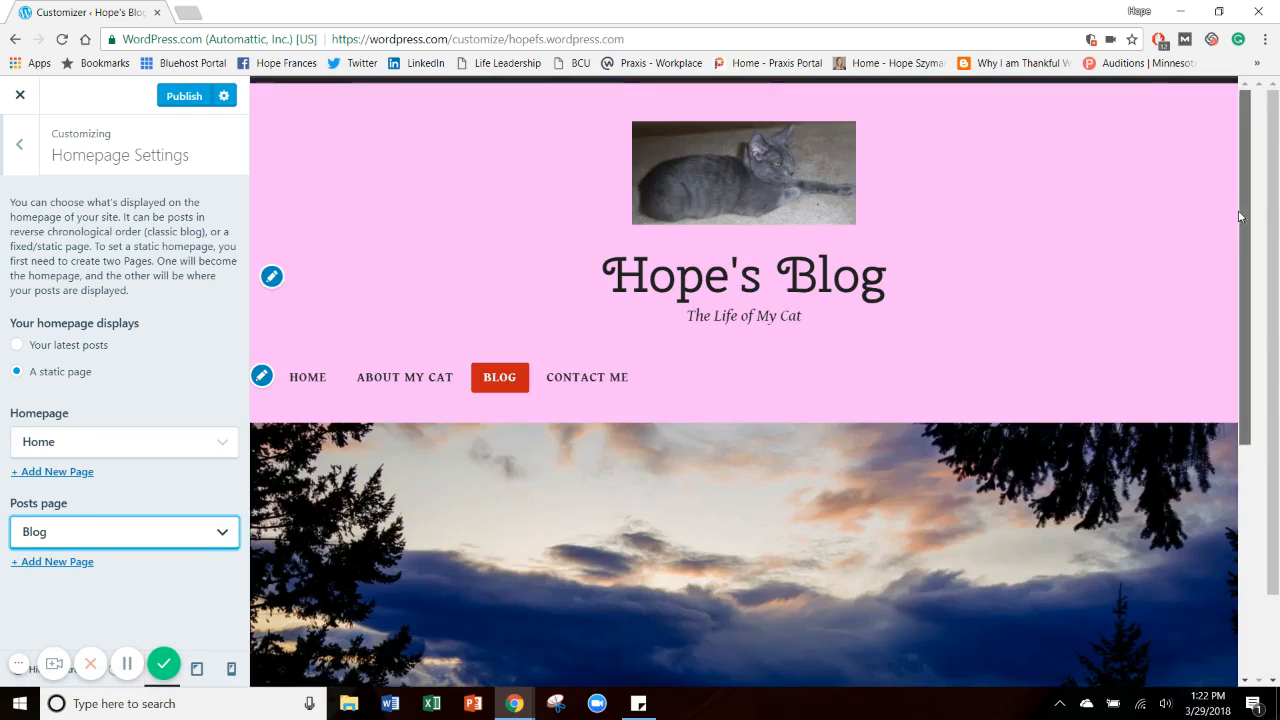
Publish the homepage settings and close the customizer.
{"action": "scroll", "coordinate": [1196, 412], "scroll_direction": "down", "scroll_amount": 4}
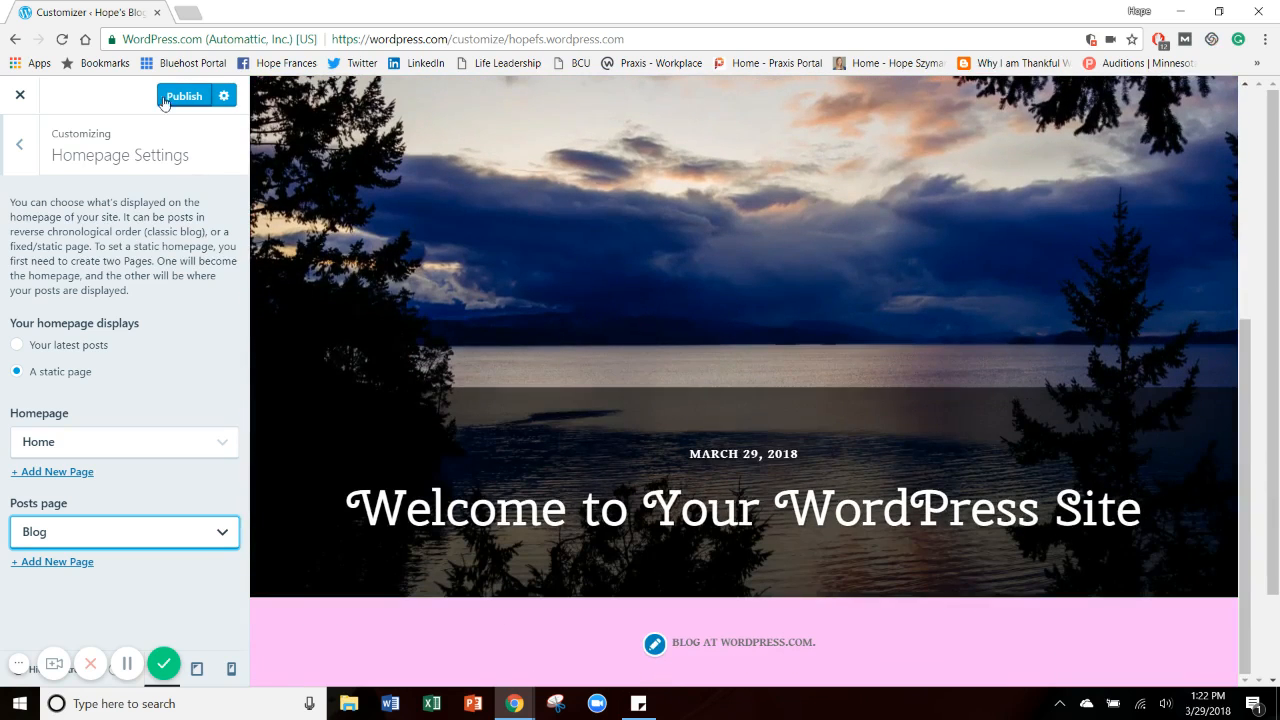
{"action": "left_click", "coordinate": [165, 96]}
{"action": "left_click", "coordinate": [165, 96]}
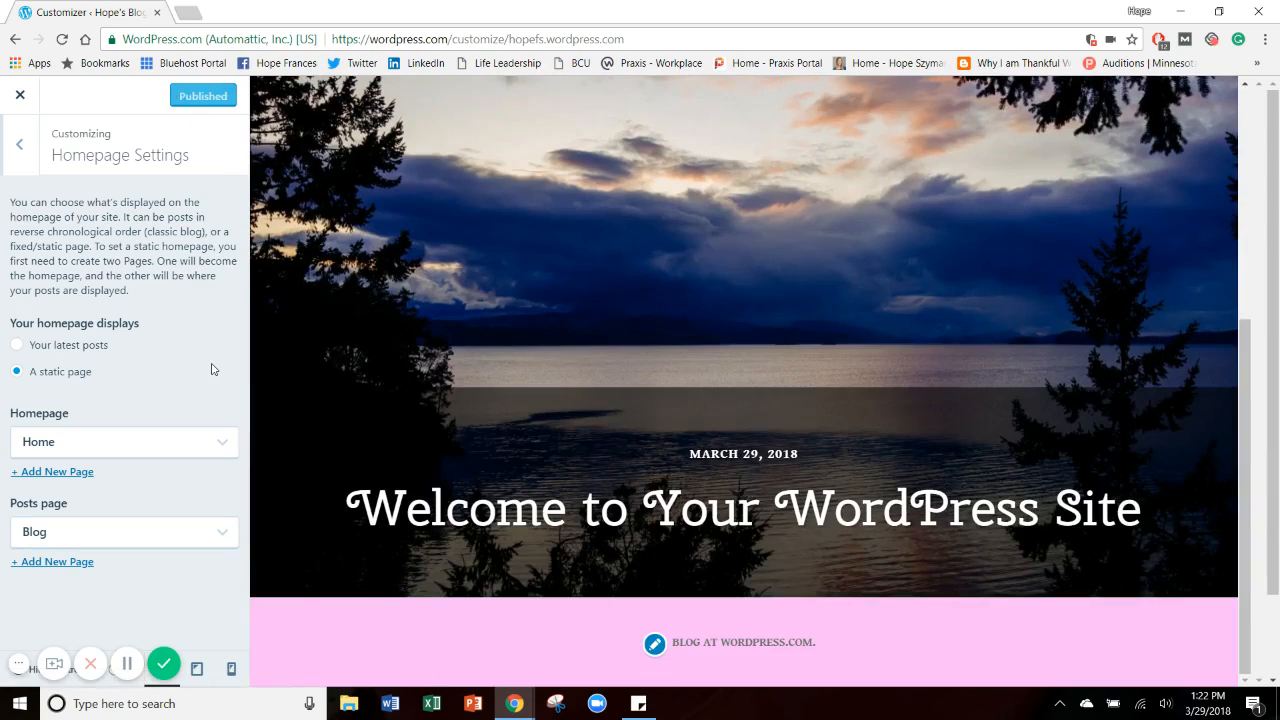
{"action": "left_click", "coordinate": [20, 95]}
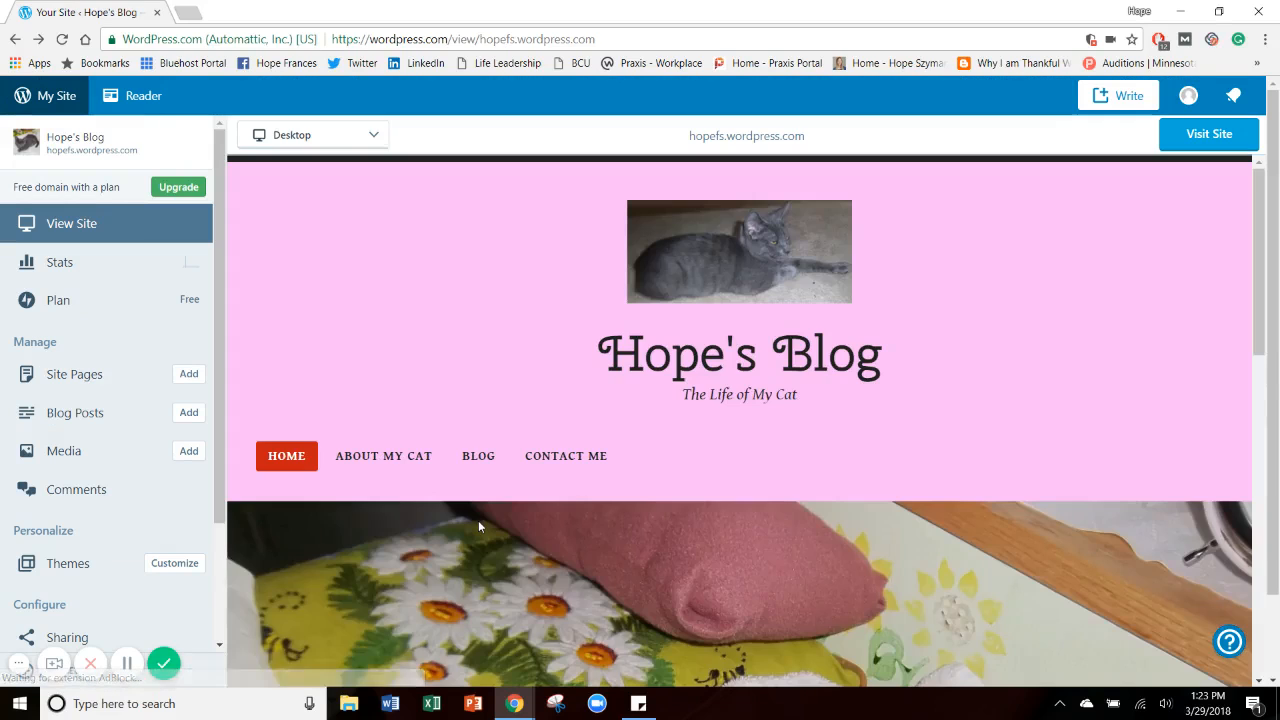
Open the Blog, Home and About My Cat pages from the site's header menu and review their content.
{"action": "left_click", "coordinate": [488, 455]}
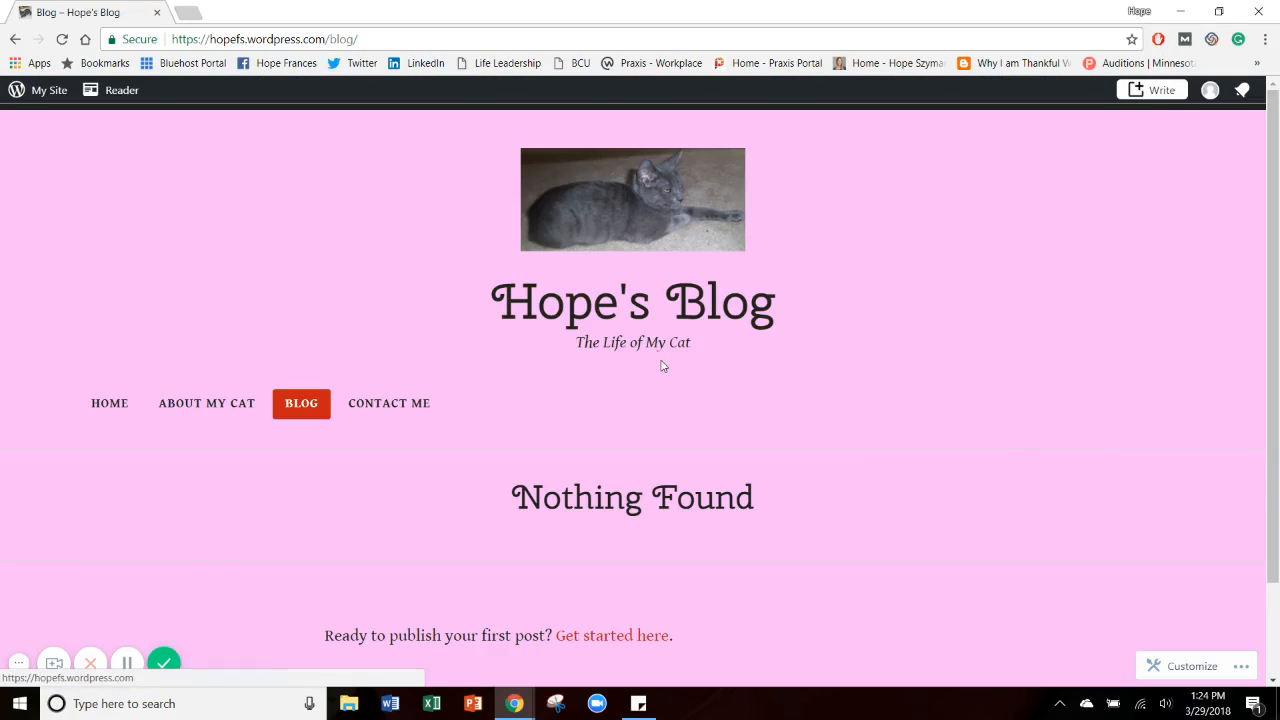
{"action": "left_click", "coordinate": [95, 408]}
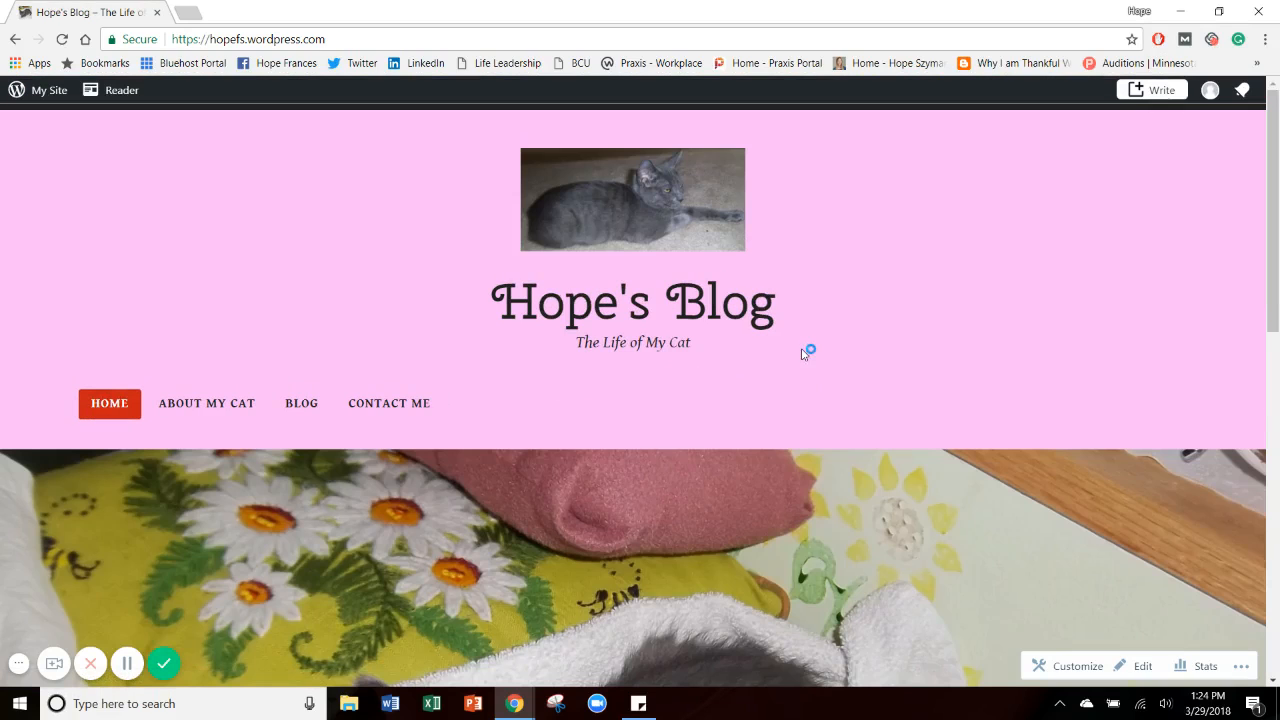
{"action": "mouse_move", "coordinate": [1278, 137]}
{"action": "left_mouse_down"}
{"action": "mouse_move", "coordinate": [1266, 505]}
{"action": "mouse_move", "coordinate": [1272, 135]}
{"action": "left_mouse_up"}
{"action": "left_click", "coordinate": [214, 405]}
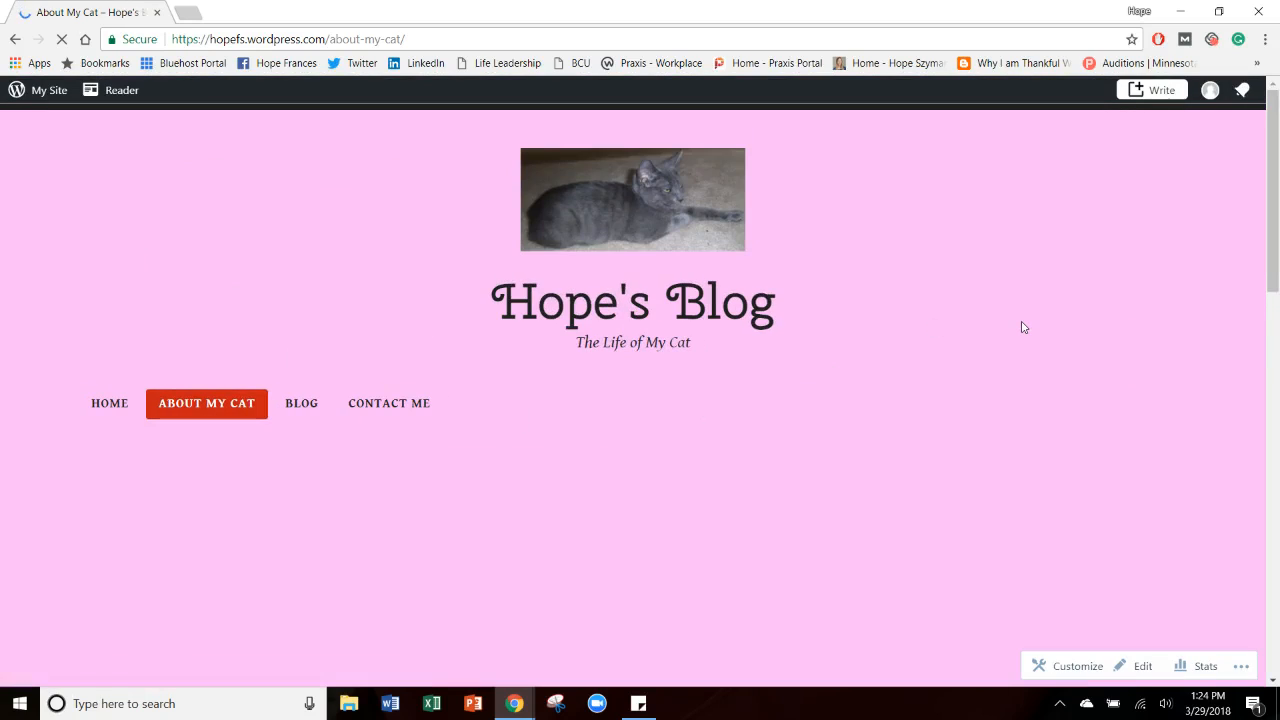
{"action": "scroll", "coordinate": [1020, 323], "scroll_direction": "down", "scroll_amount": 3}
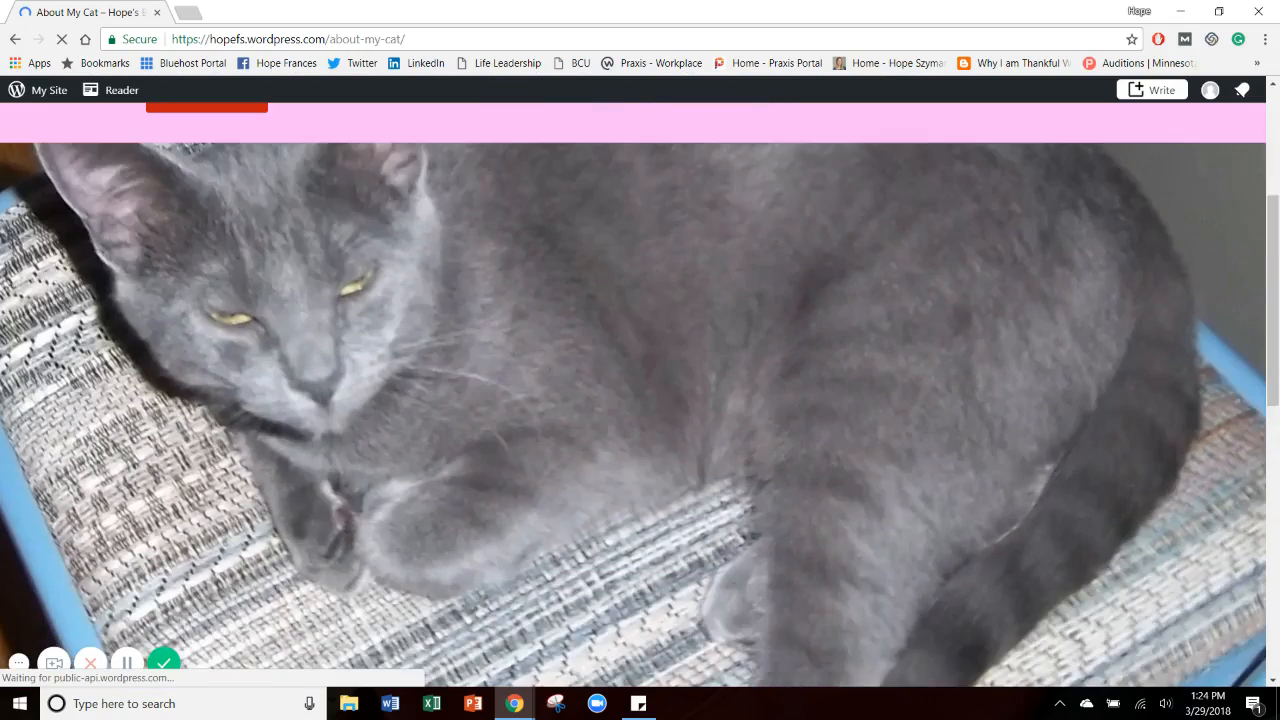
{"action": "scroll", "coordinate": [640, 394], "scroll_direction": "down", "scroll_amount": 5}
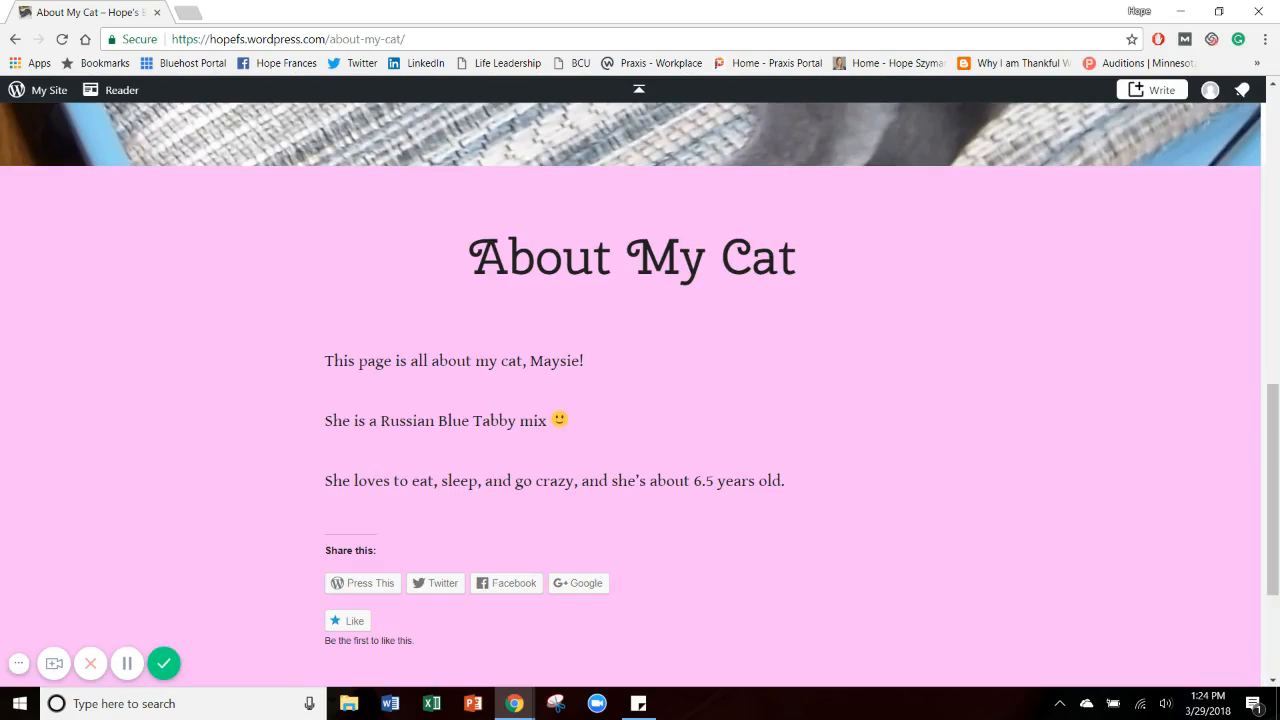
{"action": "left_click", "coordinate": [639, 89]}
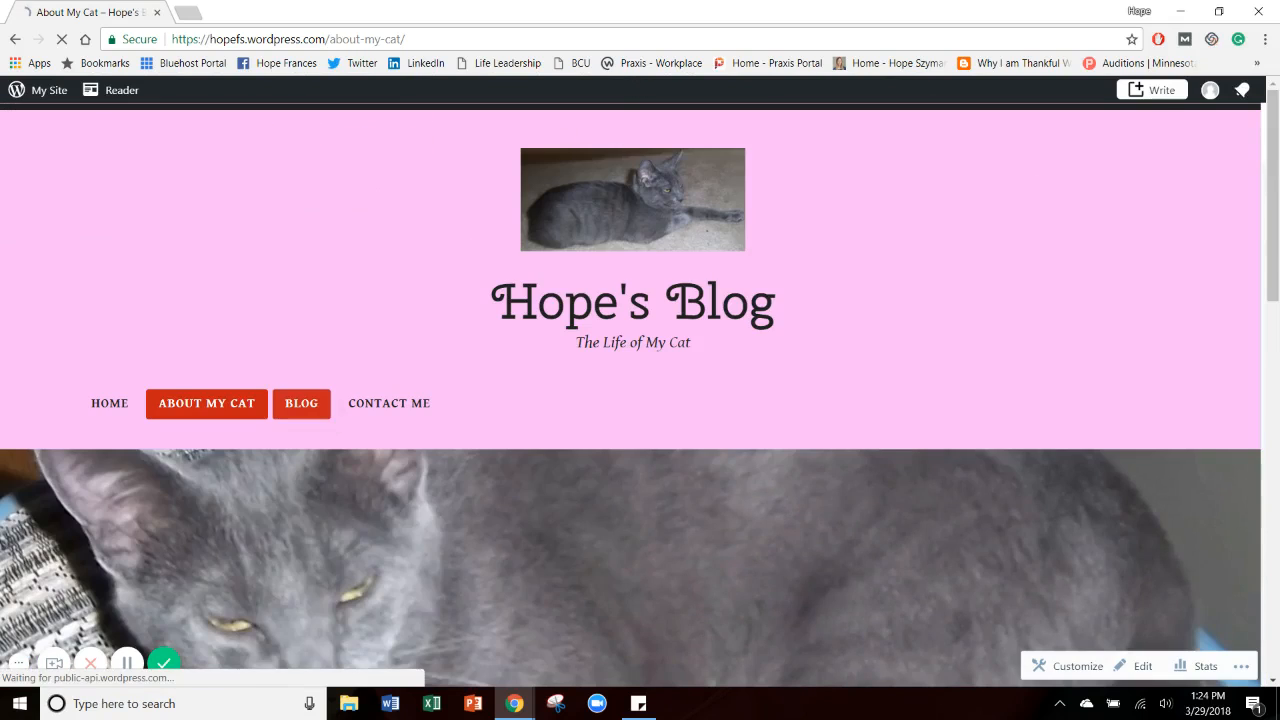
Check the Blog page again and look through the Contact Me page with its form on the live site.
{"action": "left_click", "coordinate": [301, 403]}
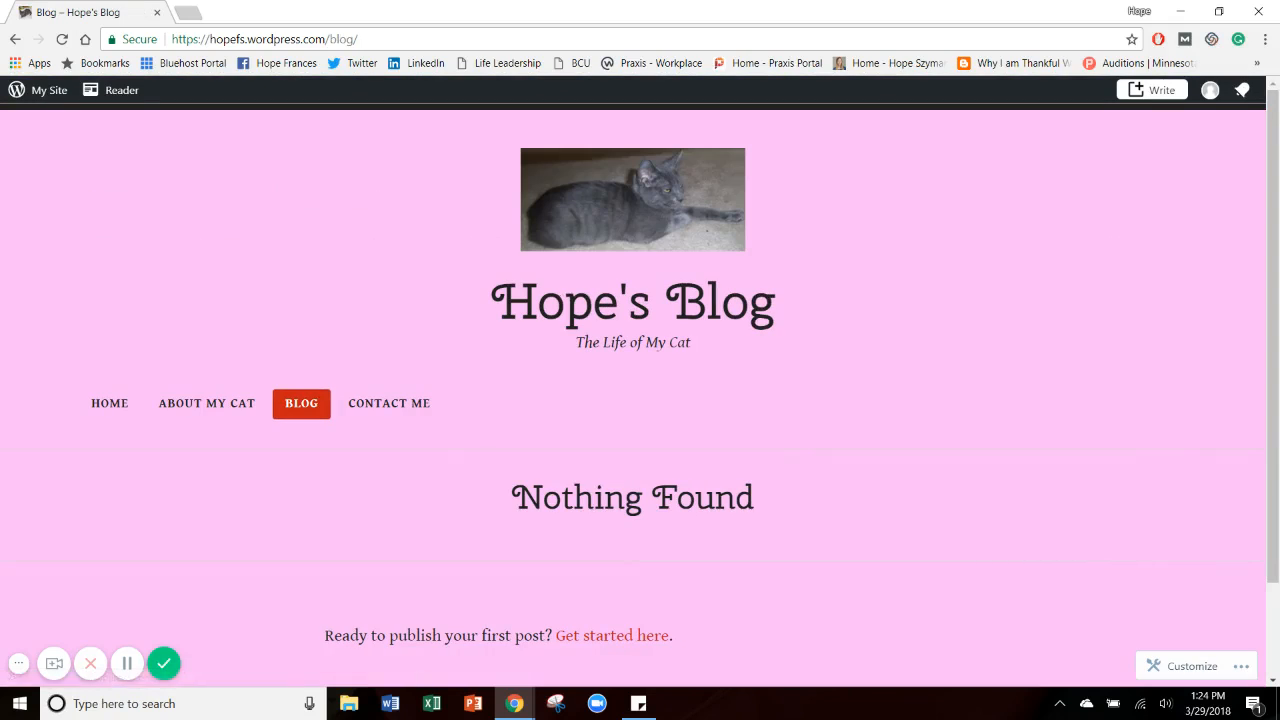
{"action": "scroll", "coordinate": [385, 305], "scroll_direction": "down", "scroll_amount": 1}
{"action": "left_click", "coordinate": [385, 300]}
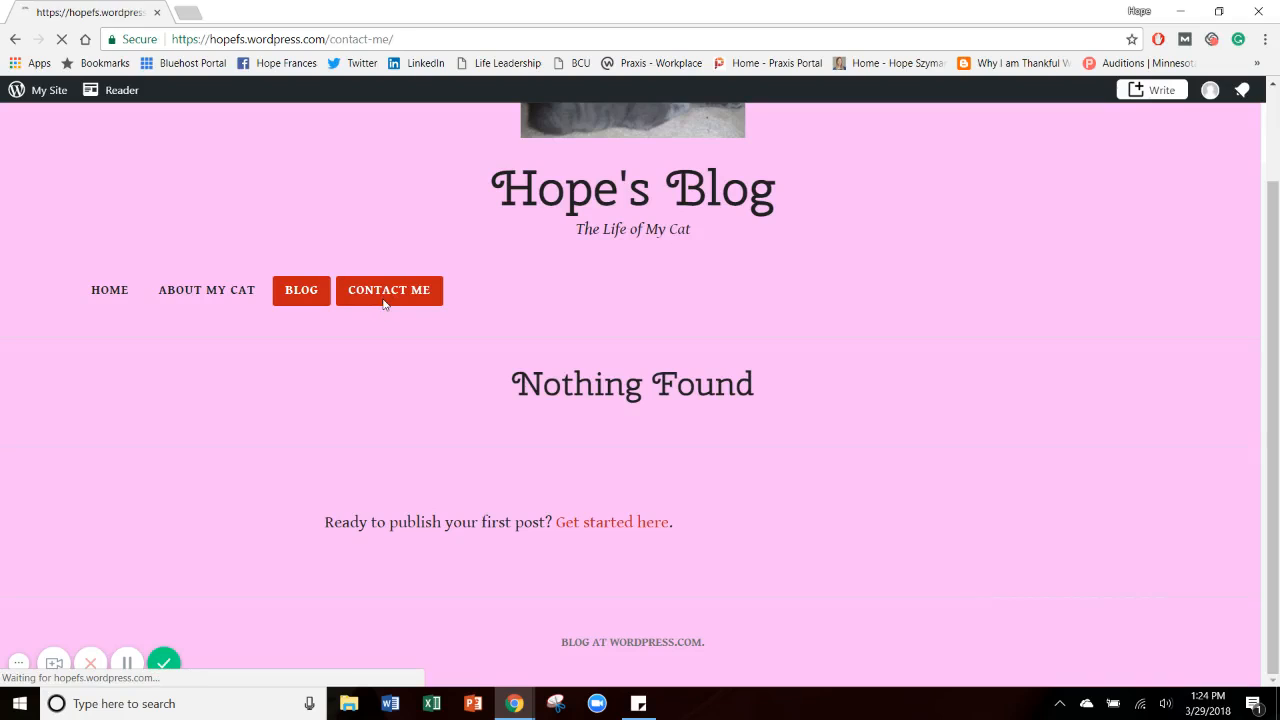
{"action": "scroll", "coordinate": [385, 305], "scroll_direction": "down", "scroll_amount": 4}
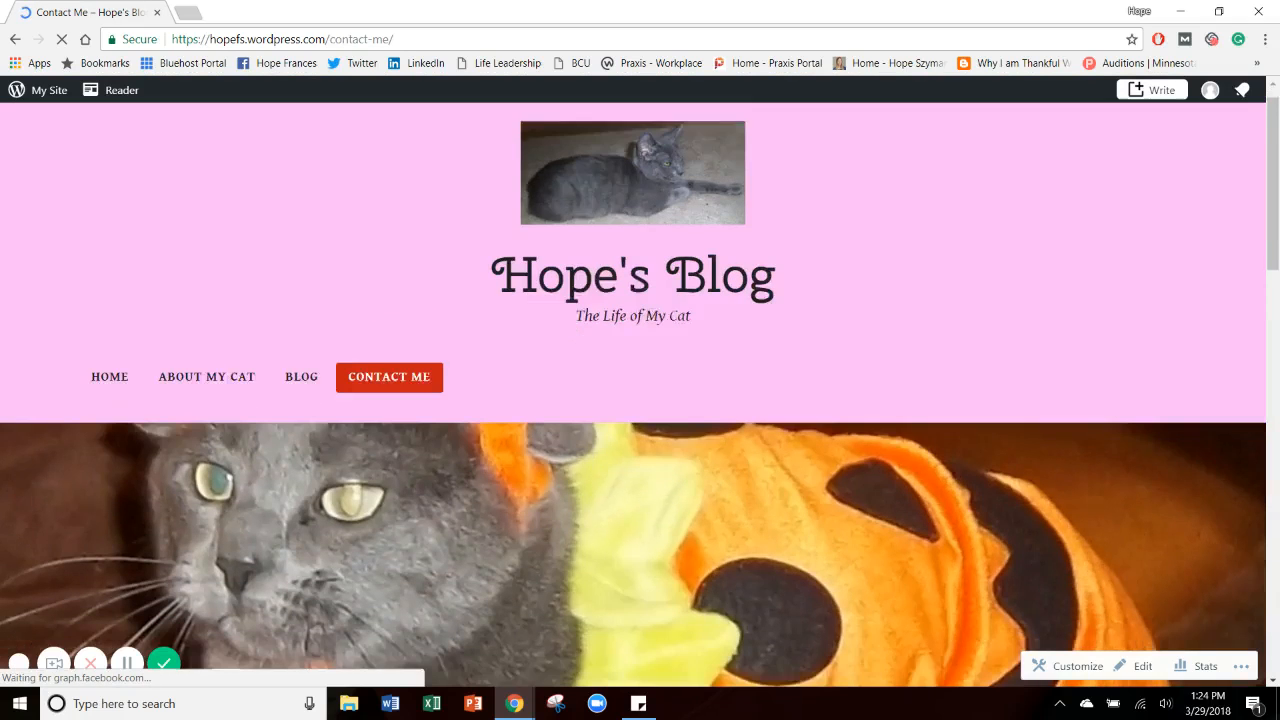
{"action": "scroll", "coordinate": [385, 305], "scroll_direction": "down", "scroll_amount": 10}
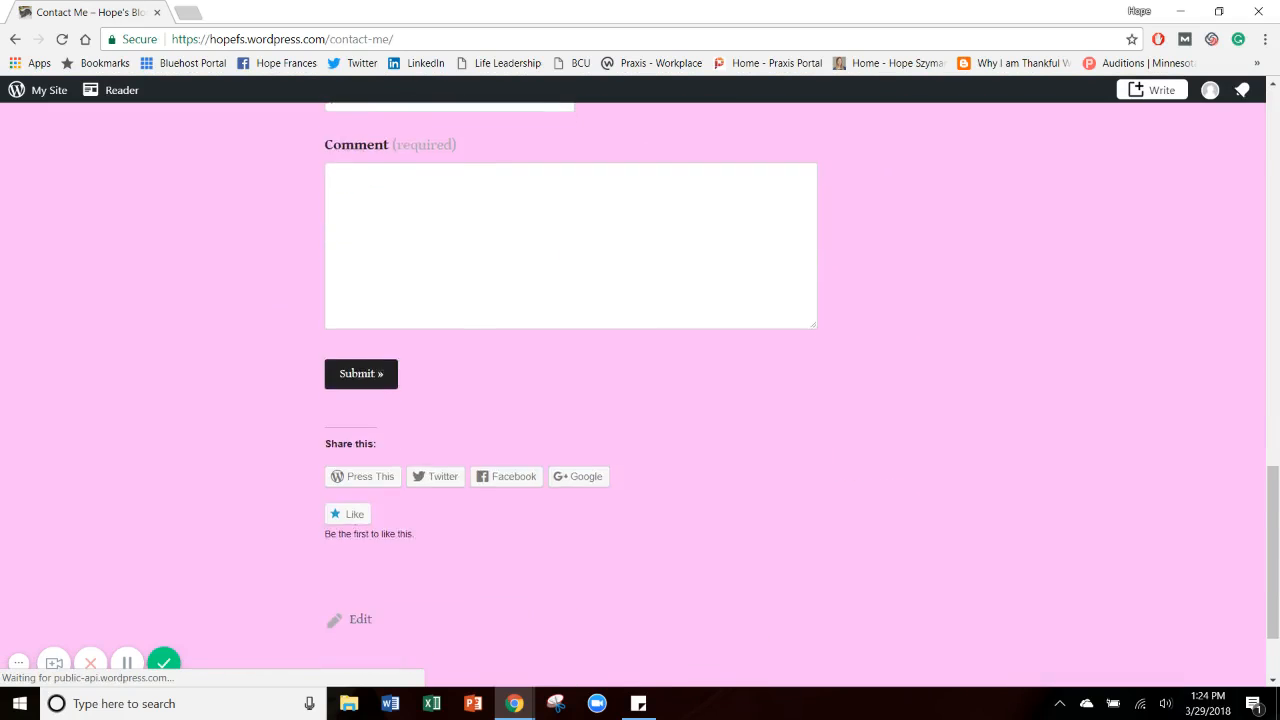
{"action": "scroll", "coordinate": [385, 305], "scroll_direction": "up", "scroll_amount": 3}
{"action": "scroll", "coordinate": [640, 390], "scroll_direction": "up", "scroll_amount": 10}
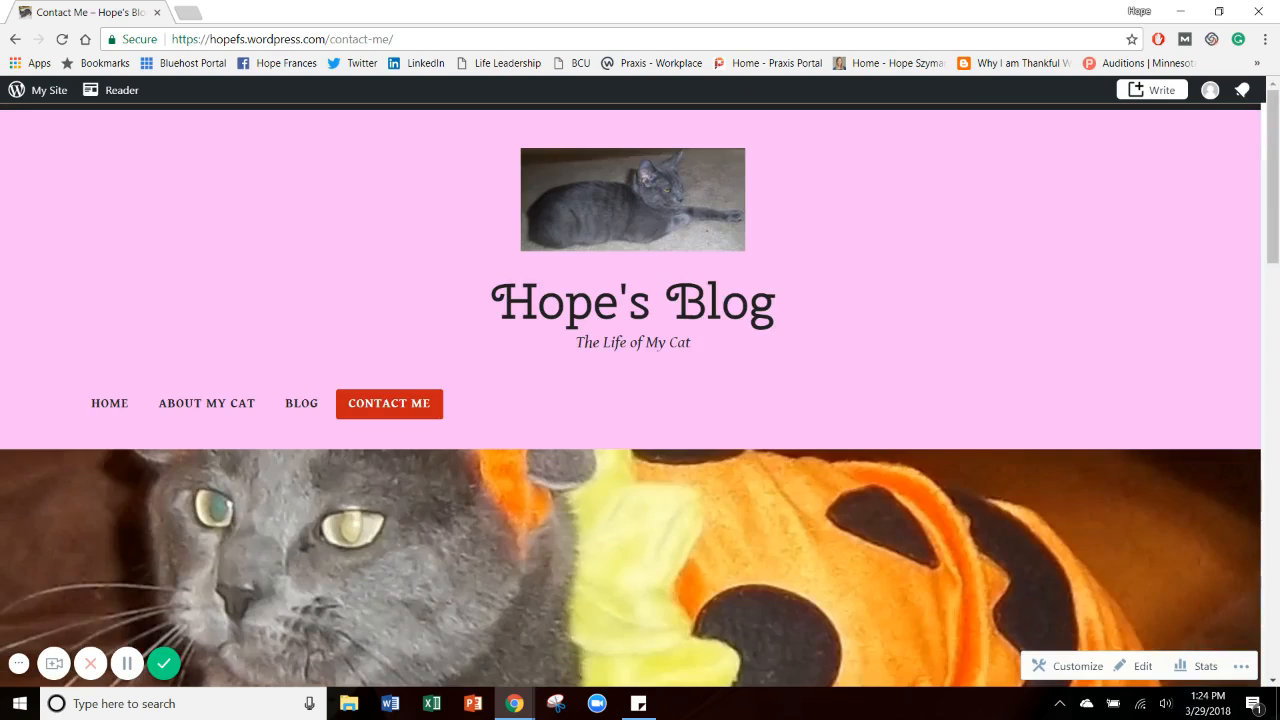